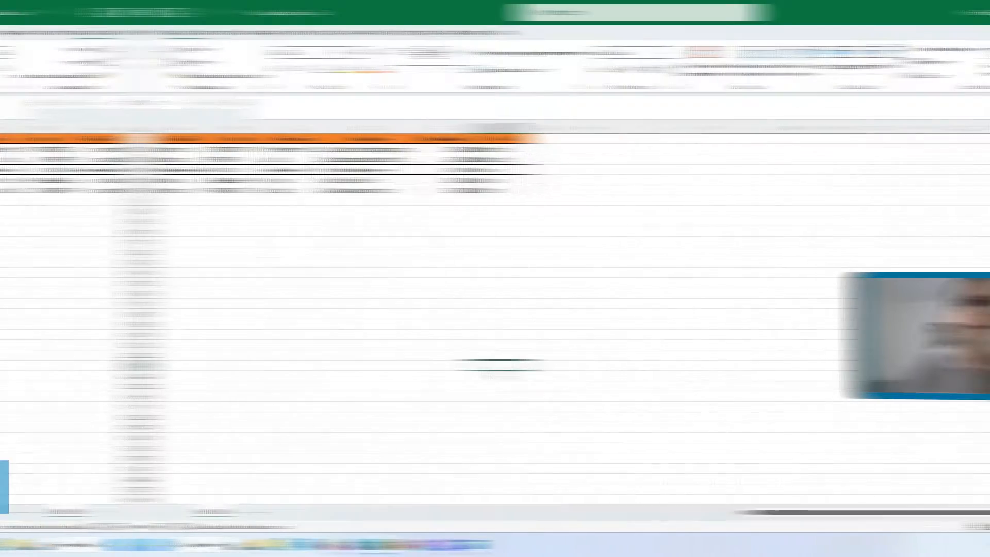
Review the guest table from Civilité to Ville in the 1 - Liste des invités workbook and close the workbook
drag(37, 142, 412, 233)
click(353, 284)
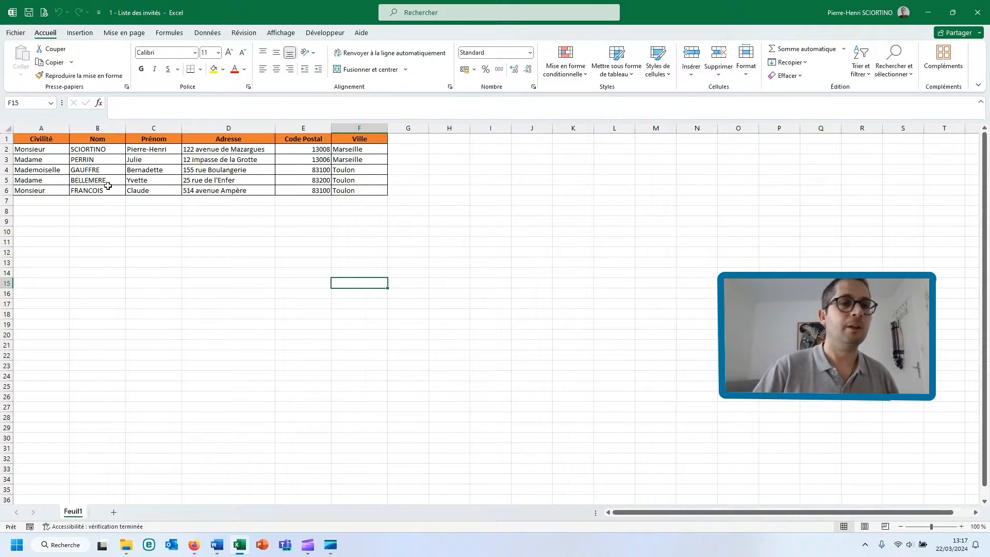
click(35, 136)
drag(35, 136, 384, 193)
click(304, 242)
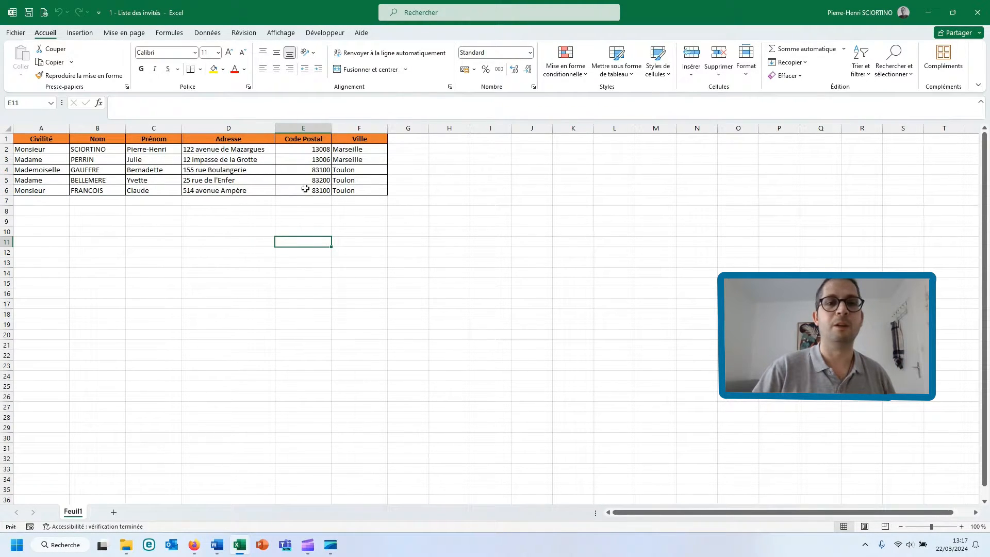
click(981, 6)
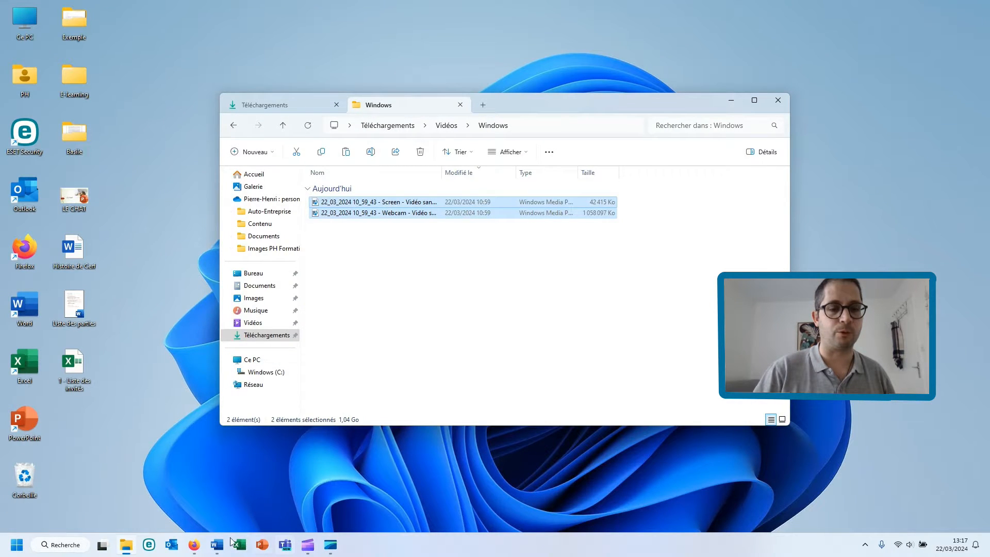
Switch to LibreOffice Writer with a new blank text document
click(25, 535)
text(wr)
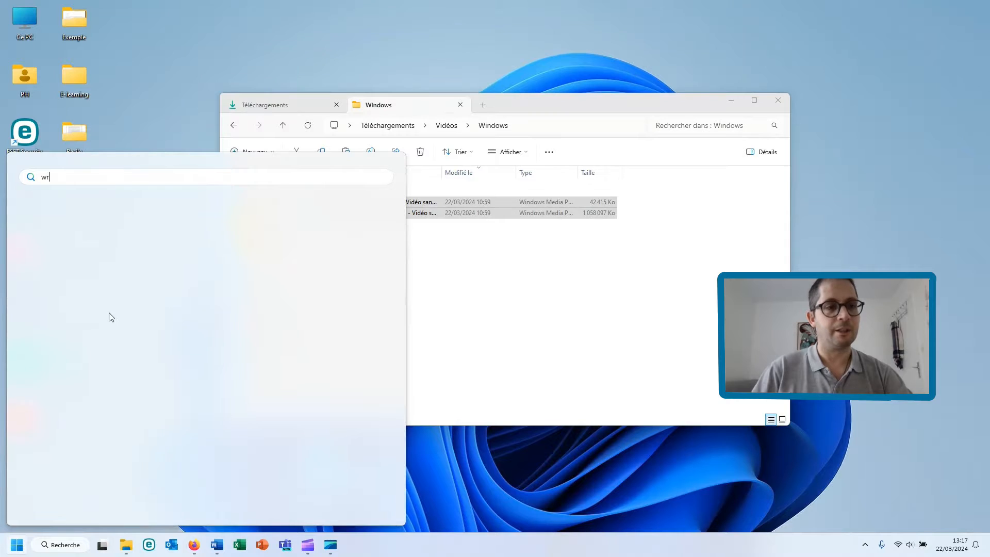
click(77, 263)
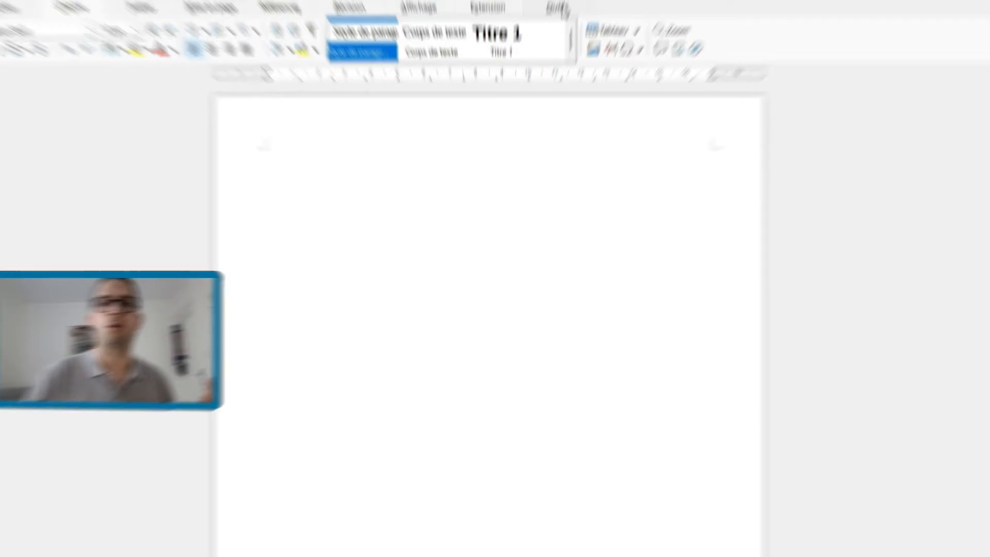
Start the mail merge wizard for the blank document and place its window over the page
click(543, 26)
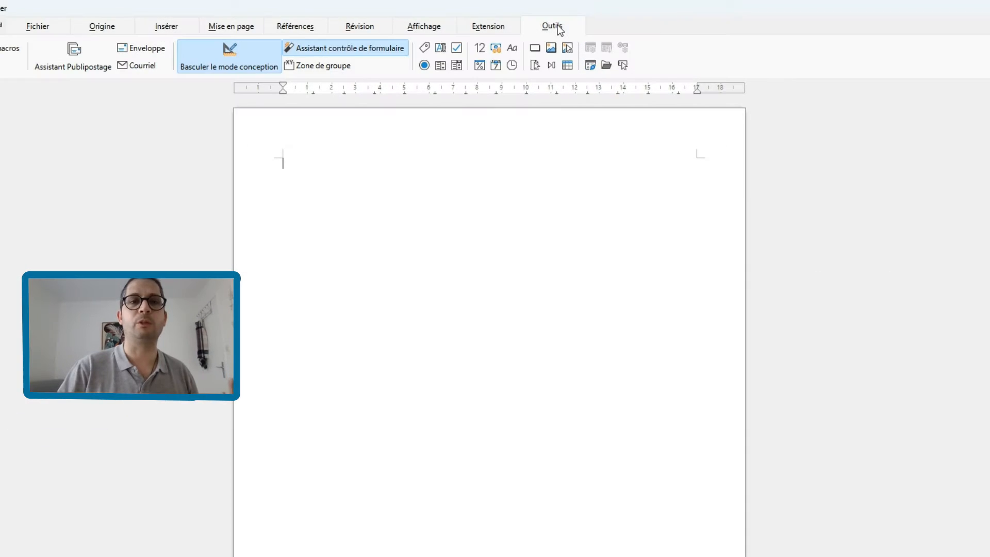
click(74, 54)
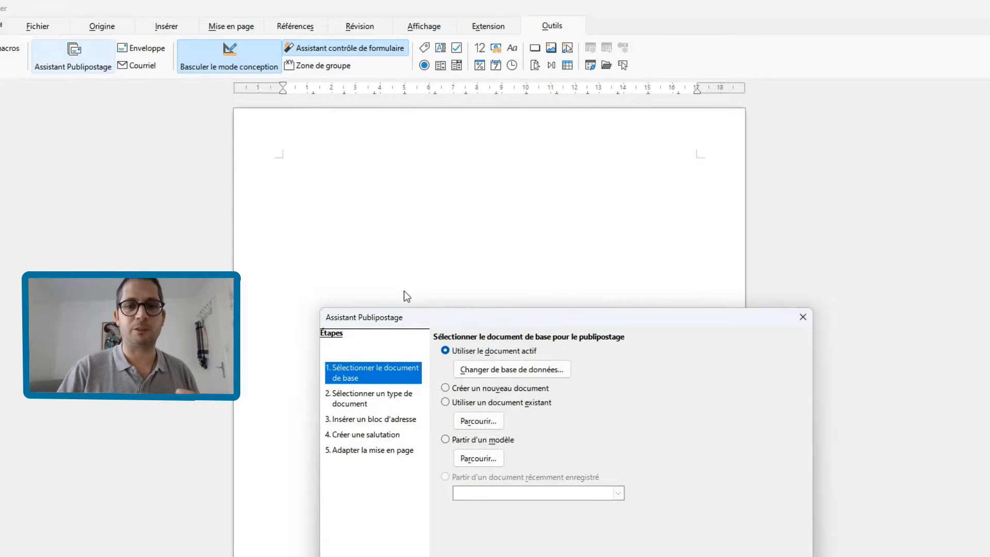
drag(464, 312, 401, 200)
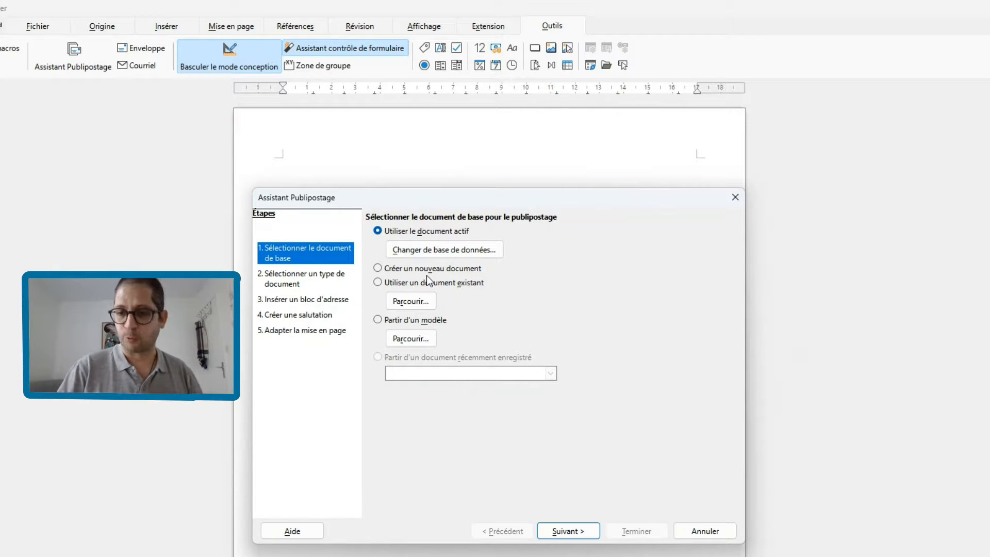
Keep the active document as the base and add the 1 - Liste des invités Excel file from the desktop as an available database
click(438, 252)
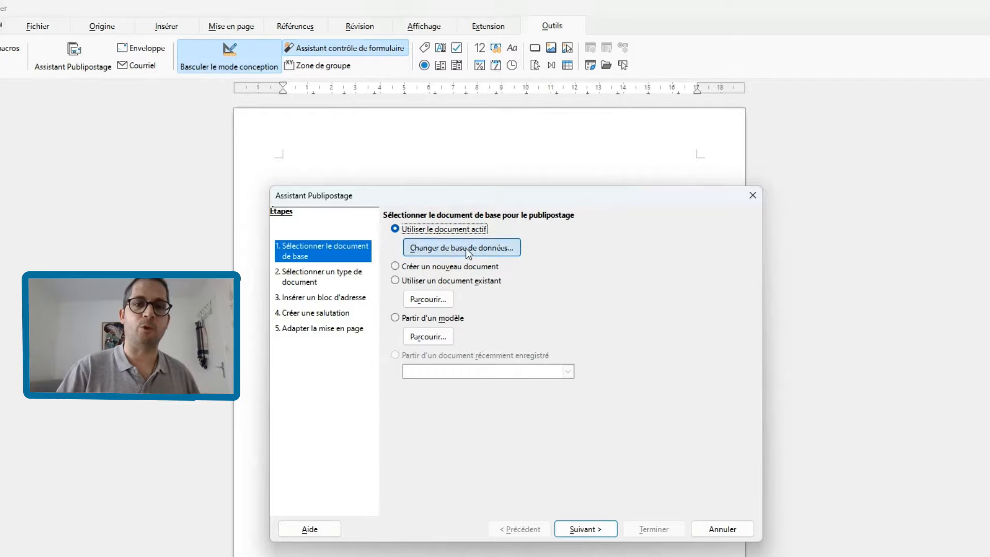
click(465, 249)
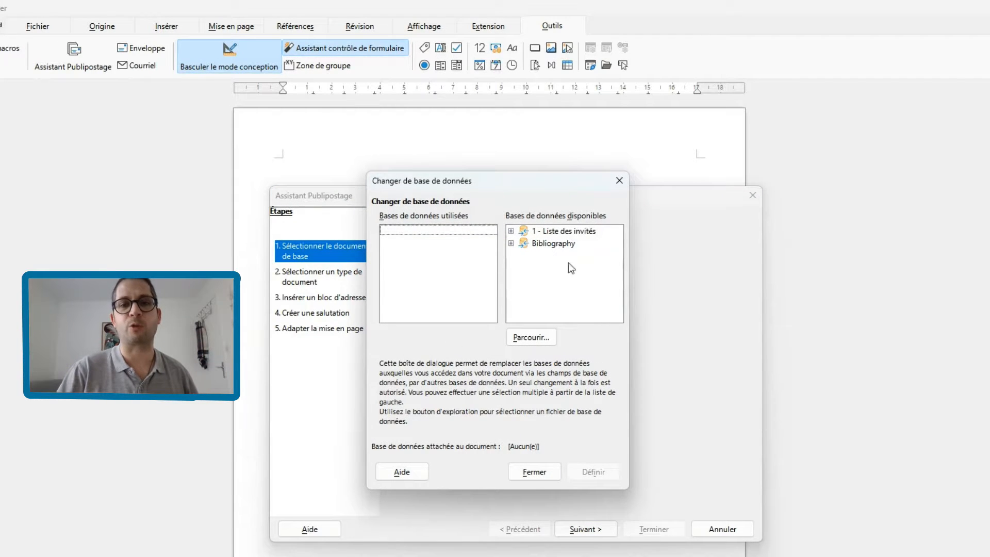
click(571, 231)
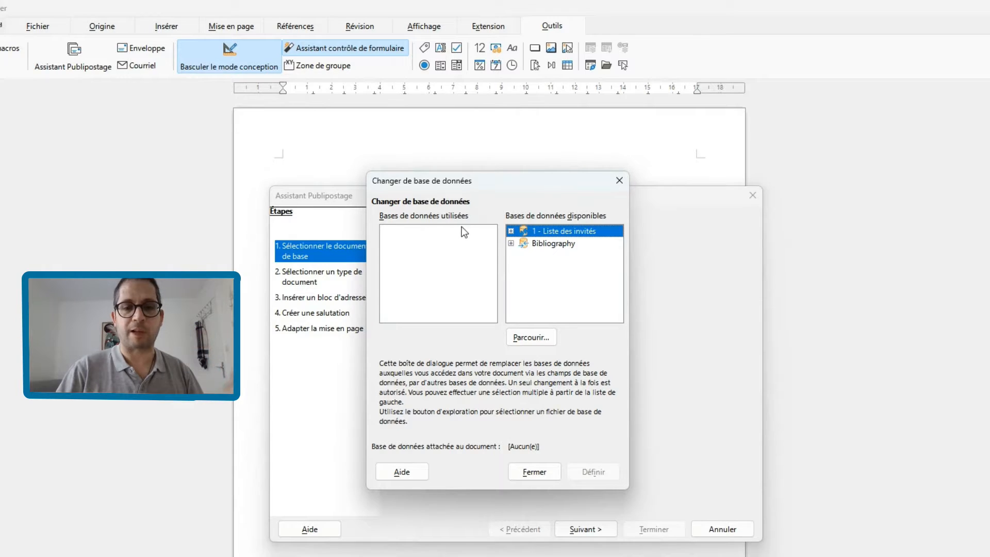
click(540, 340)
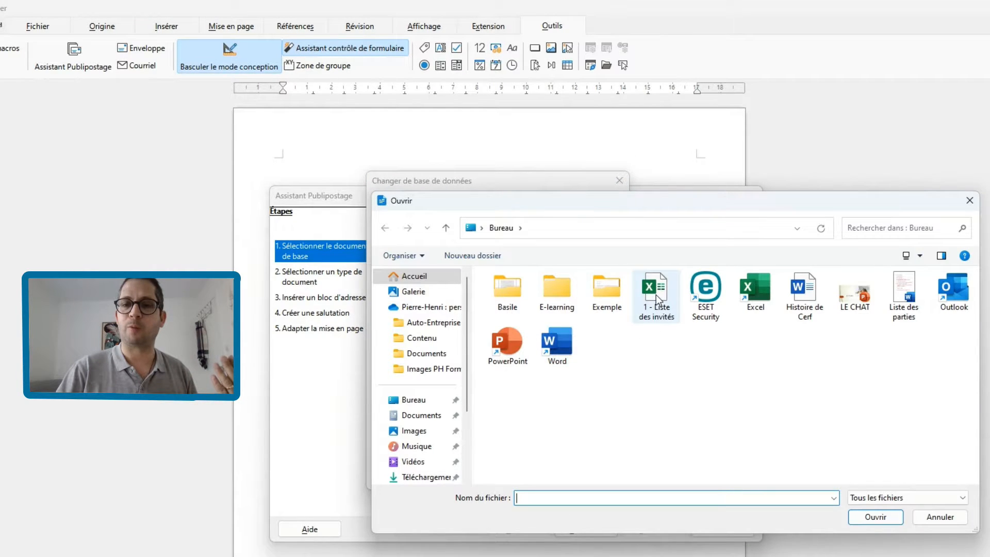
click(658, 301)
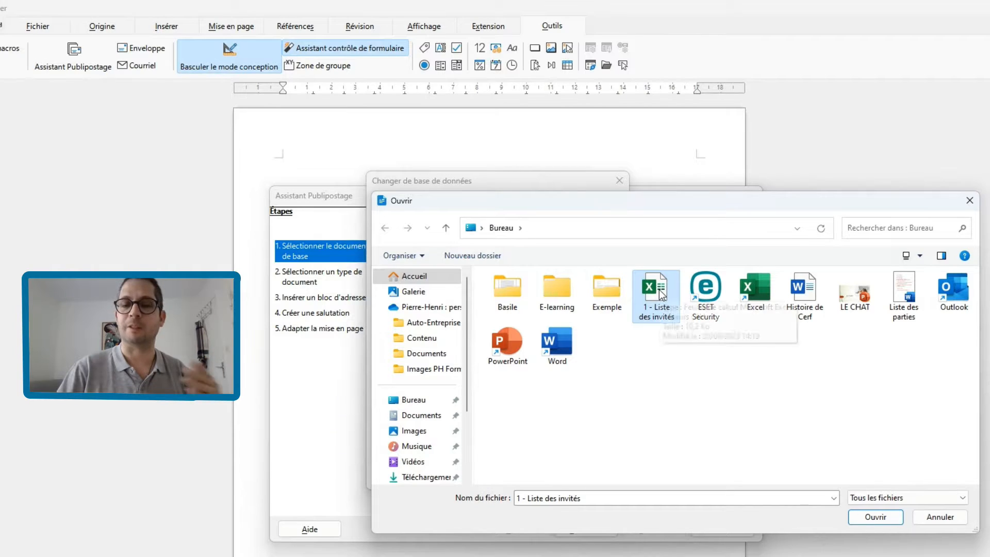
double_click(660, 292)
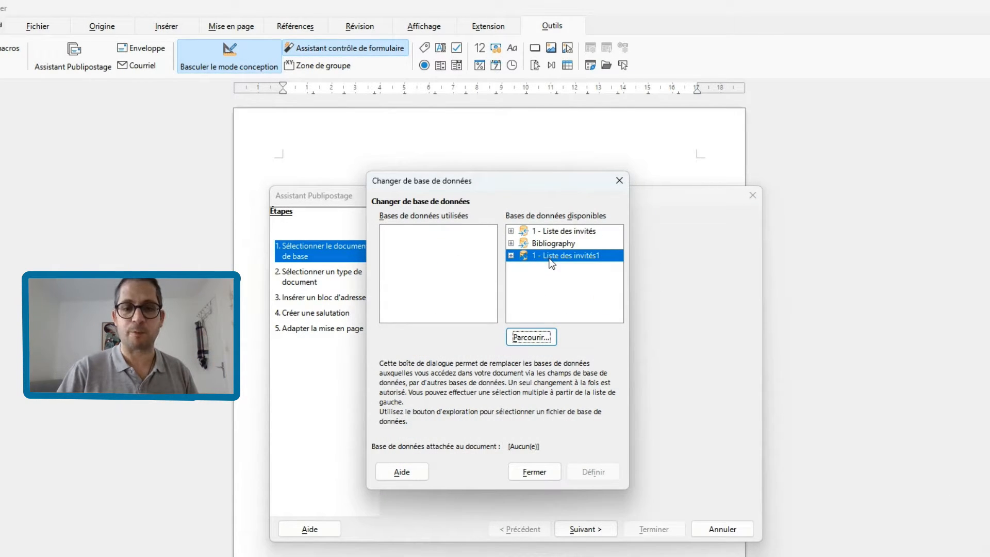
Define the Feuil1 sheet of the 1 - Liste des invités1 database as the document's data source
click(540, 233)
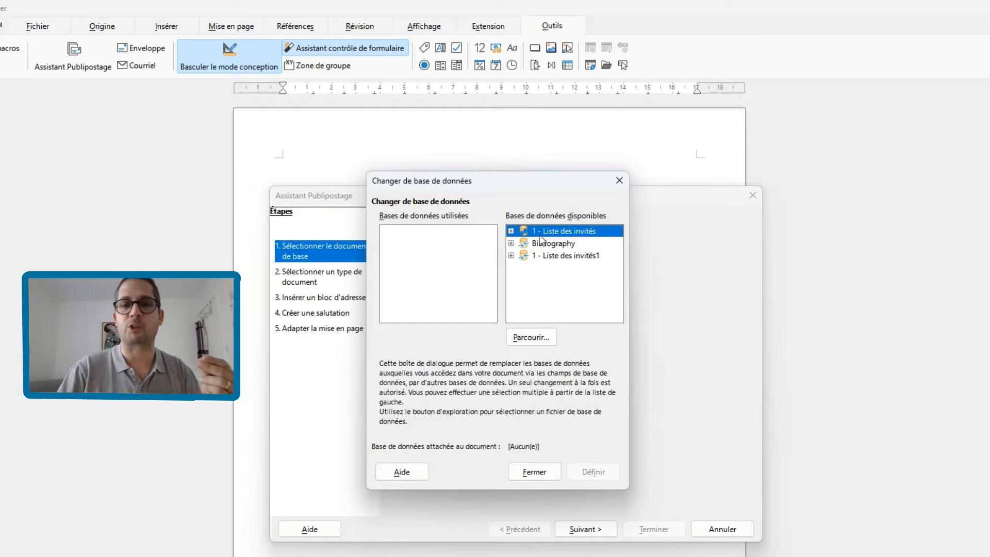
click(549, 255)
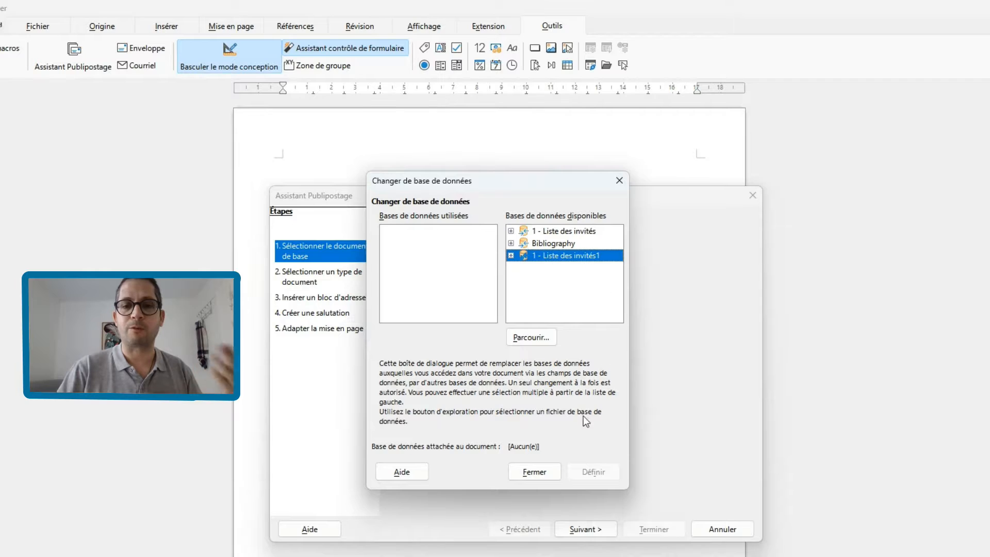
click(510, 256)
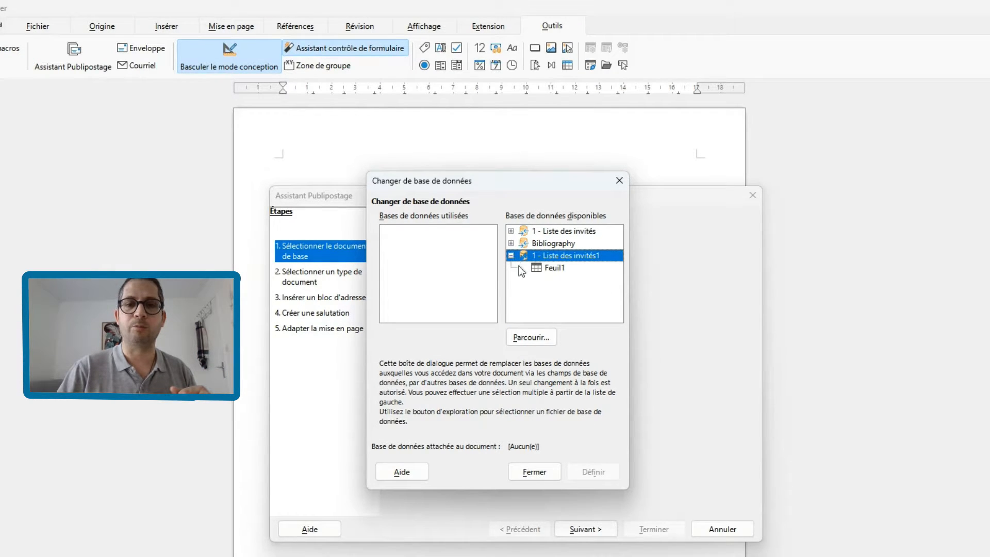
click(551, 273)
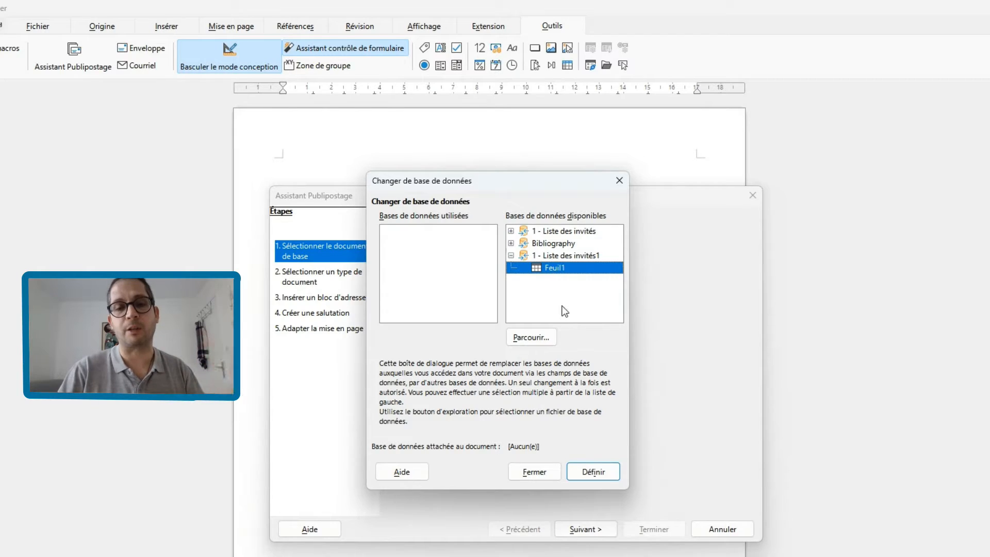
click(594, 470)
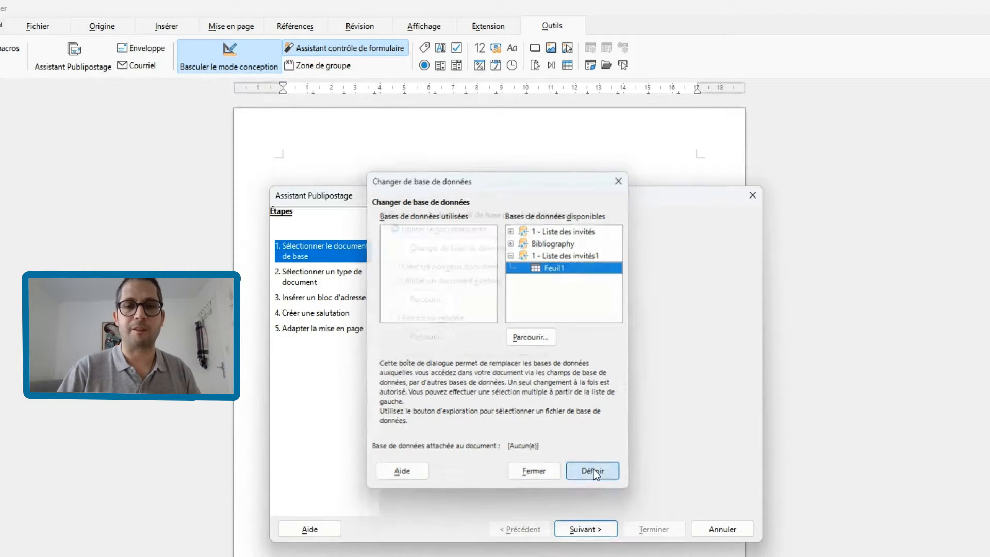
Keep Lettre as the document type and finish the mail merge wizard without an address block
click(602, 524)
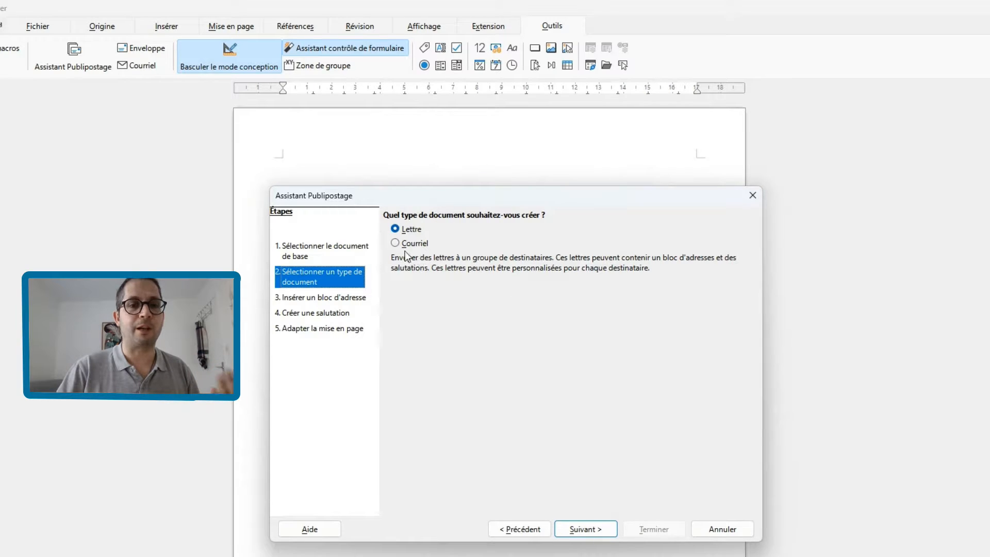
click(599, 530)
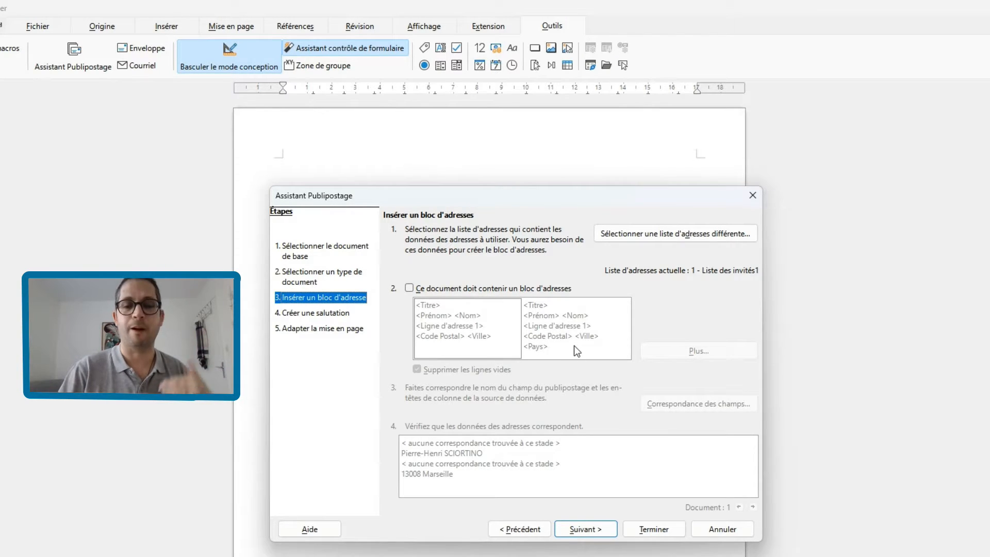
click(653, 529)
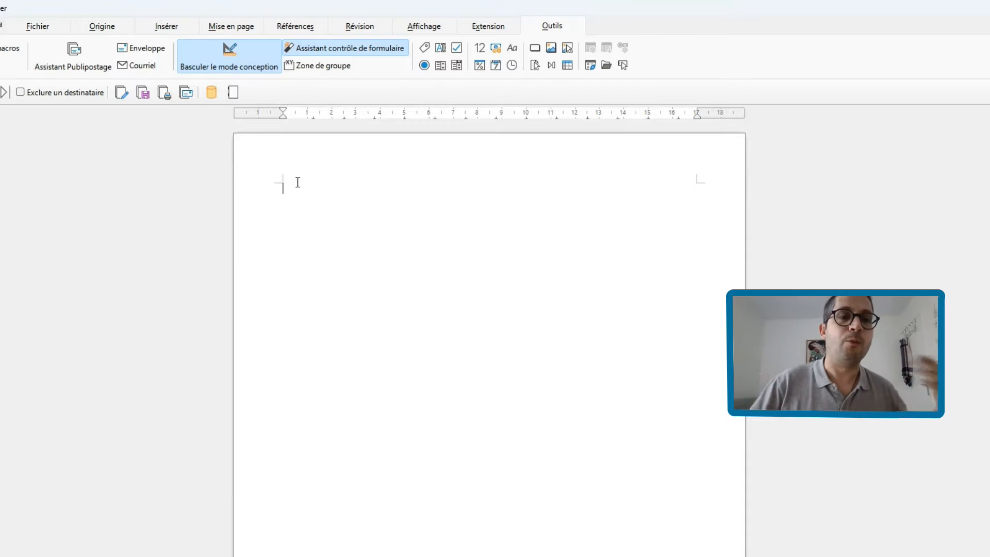
Display the linked data source above the document and review its guest columns from Civilité to Ville
click(211, 93)
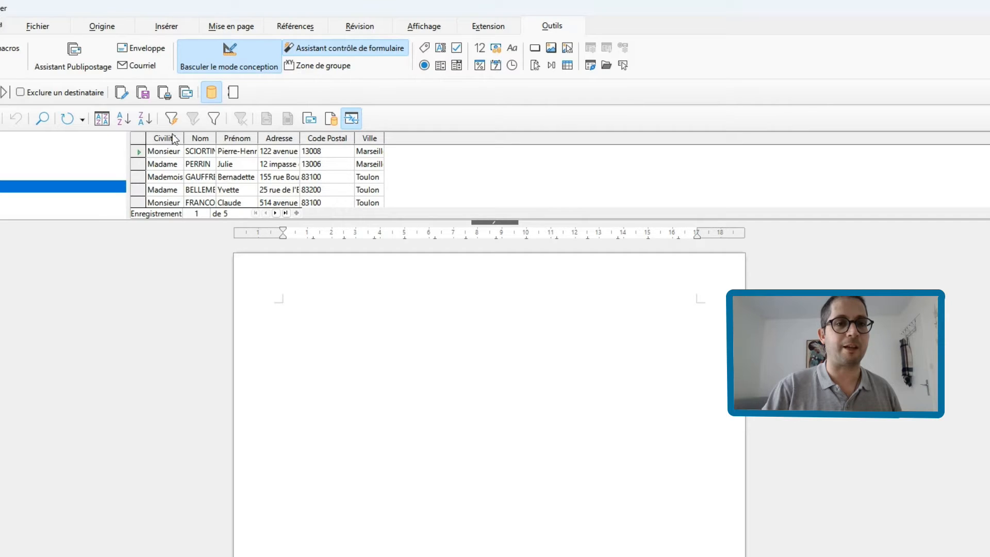
click(166, 164)
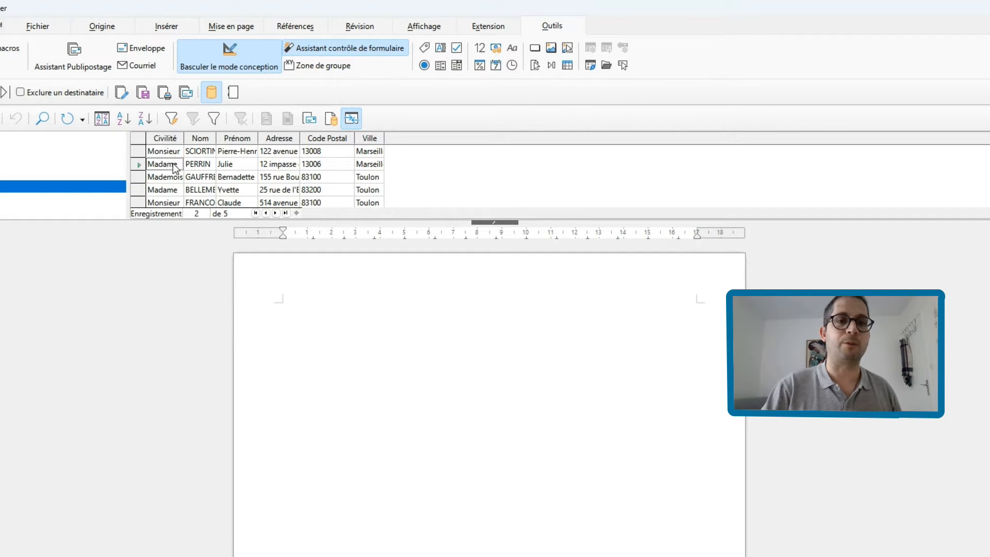
scroll(214, 195, down, 1)
scroll(220, 196, up, 1)
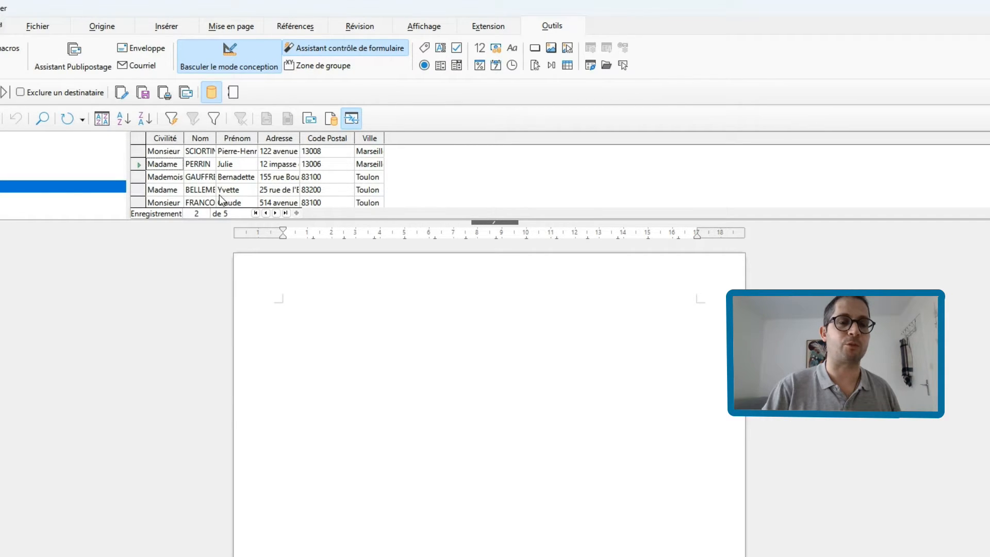
click(172, 138)
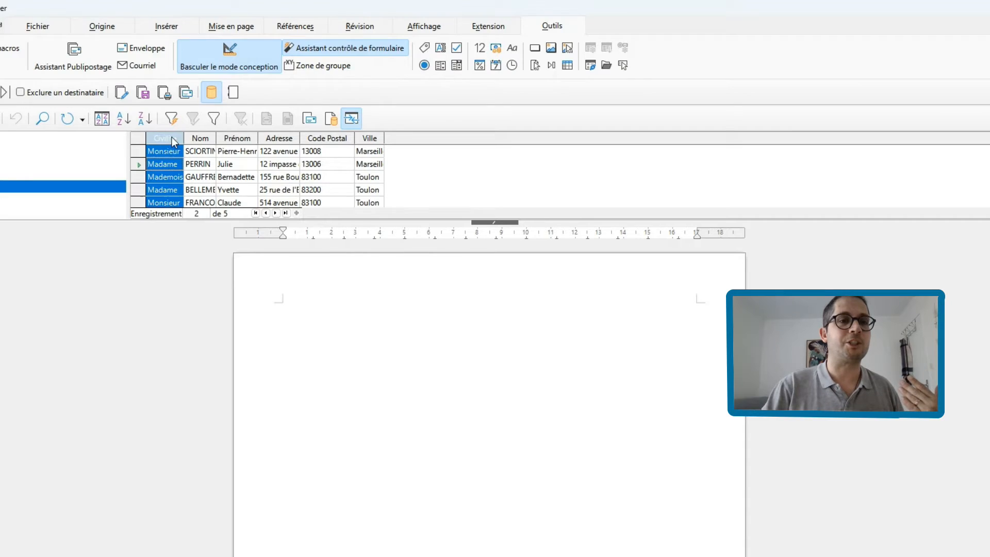
click(198, 138)
click(238, 136)
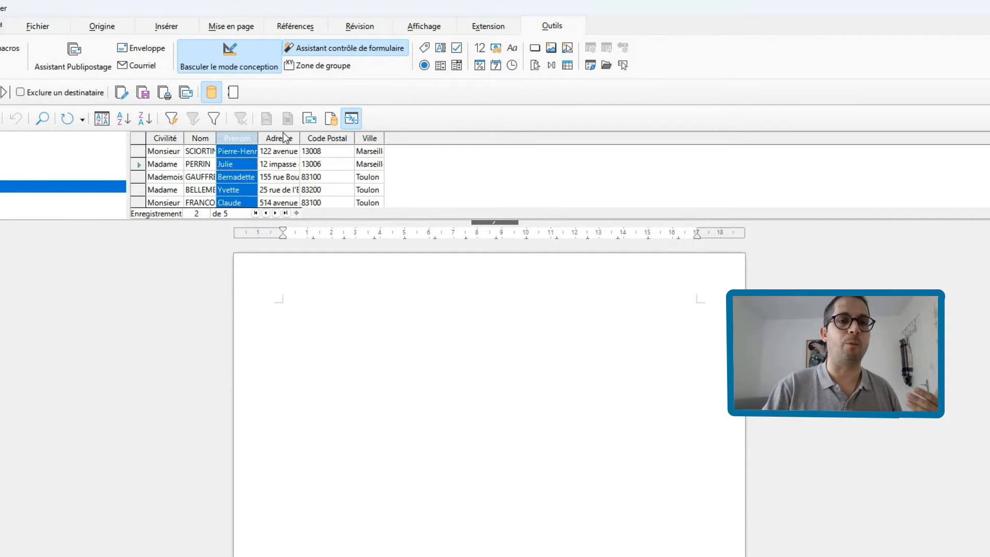
click(327, 139)
click(369, 138)
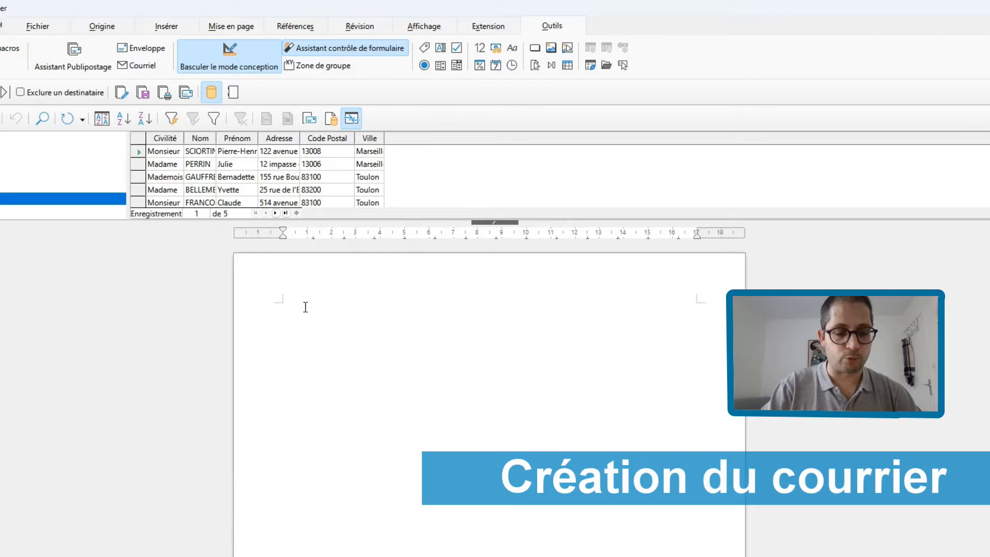
Write the sender's company name "Société J'ai pas de sous" on the first line of the letter
text(Sociét)
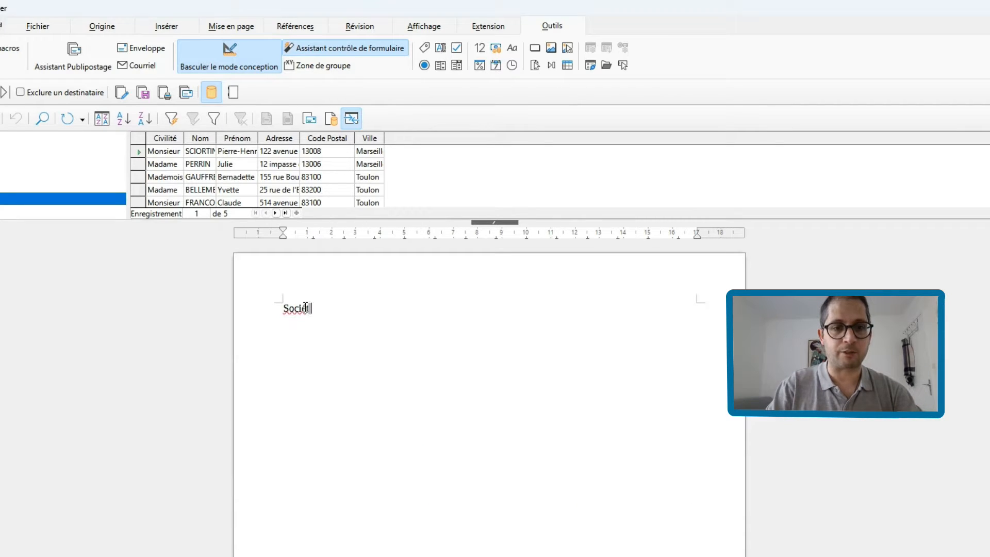
text(é l'en)
key(BackSpace)
key(BackSpace)
key(BackSpace)
key(BackSpace)
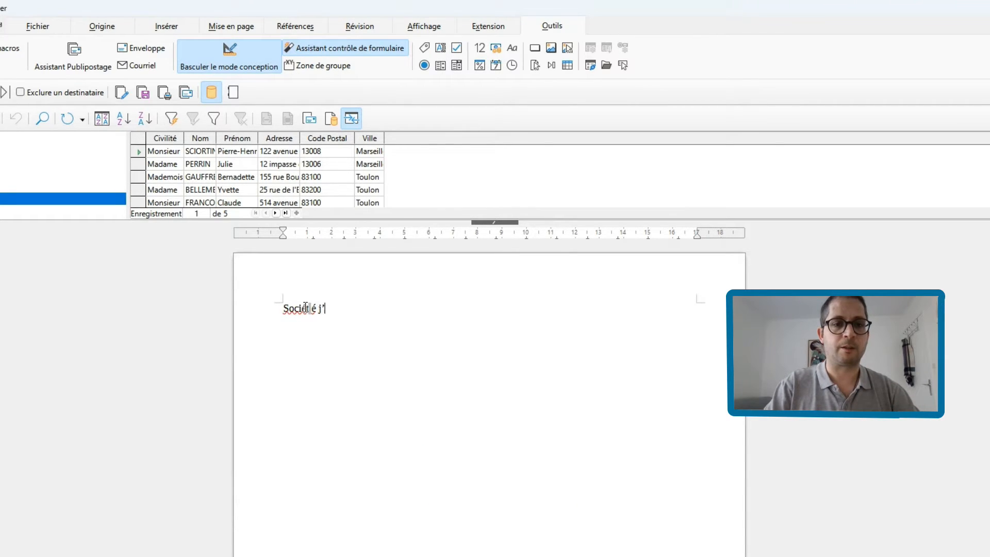
text(J'ai pas )
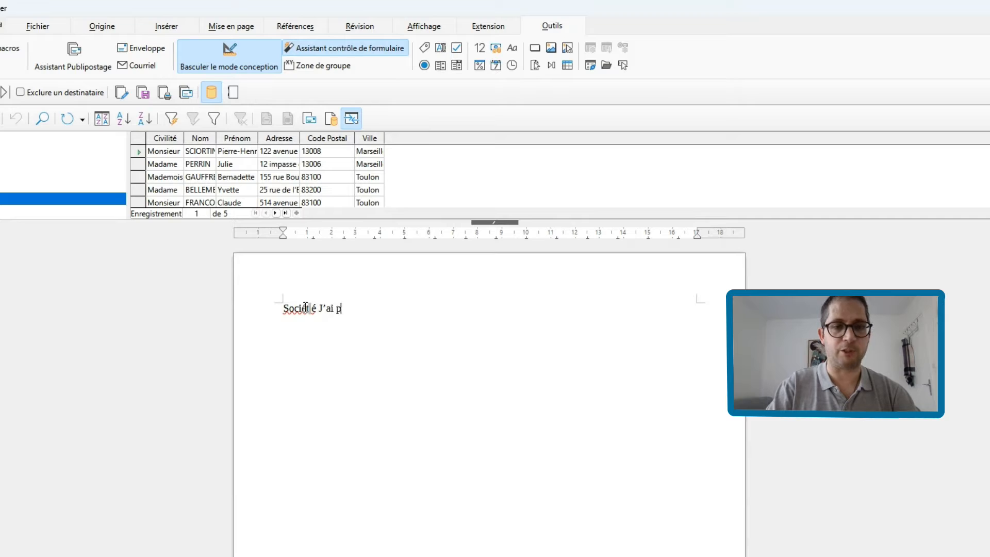
text(de sous)
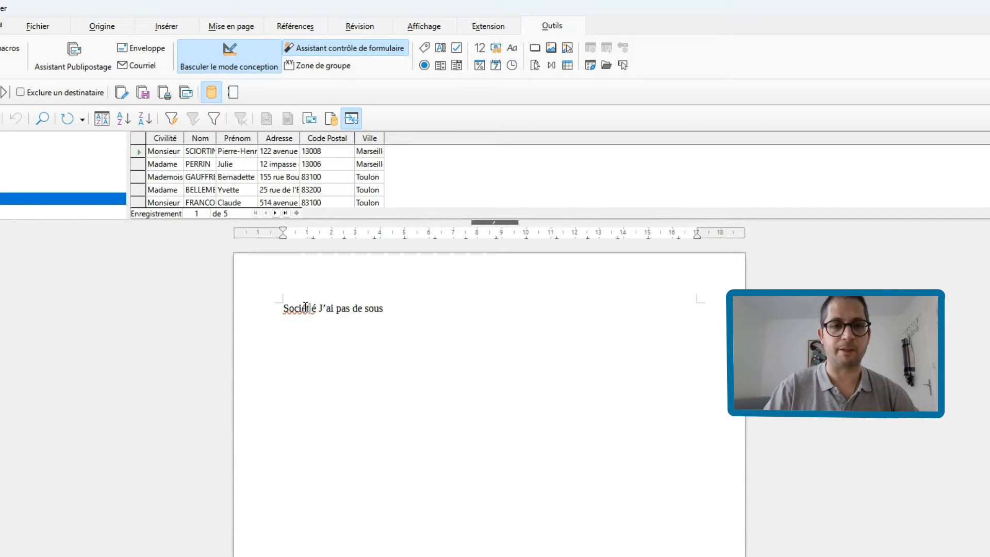
Add the sender's street address and postal code with city on two lines below the company name, and correct the spelling of "Société"
key(Return)
text(2 )
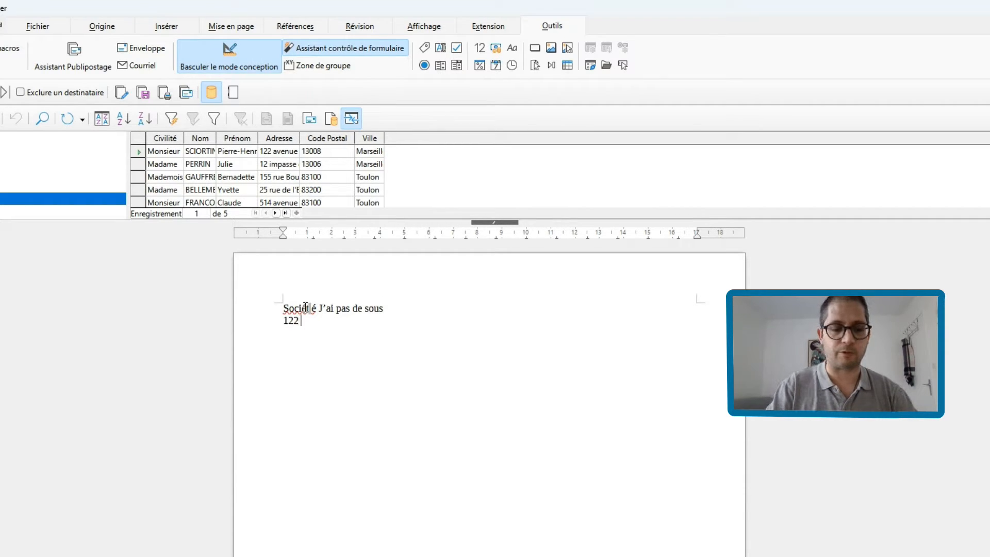
text(avenue F)
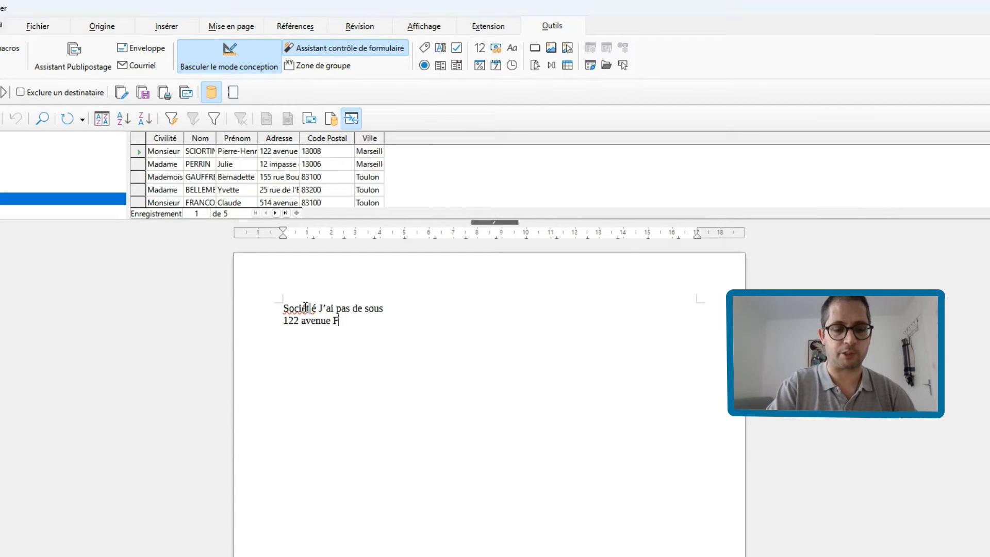
text(auché 1)
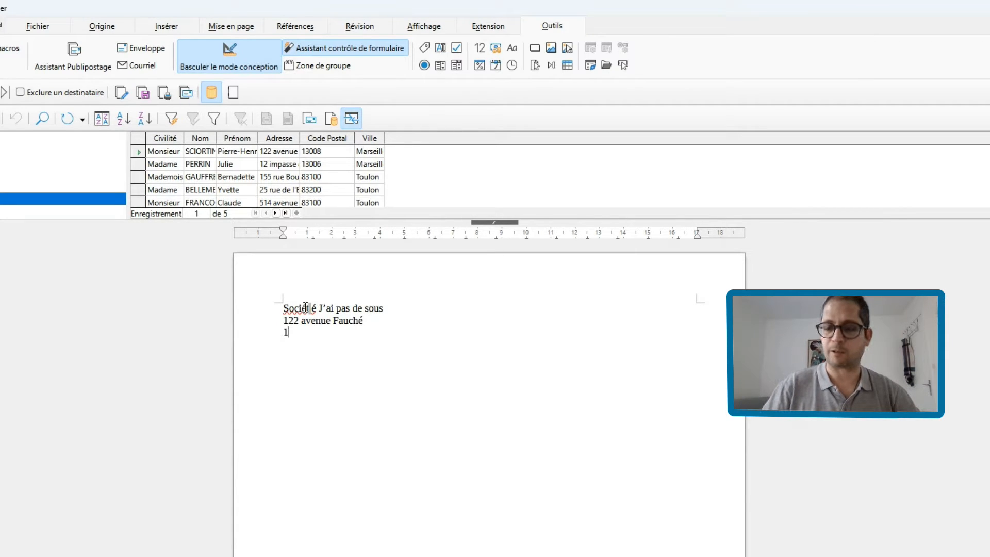
text(3008 Marseille)
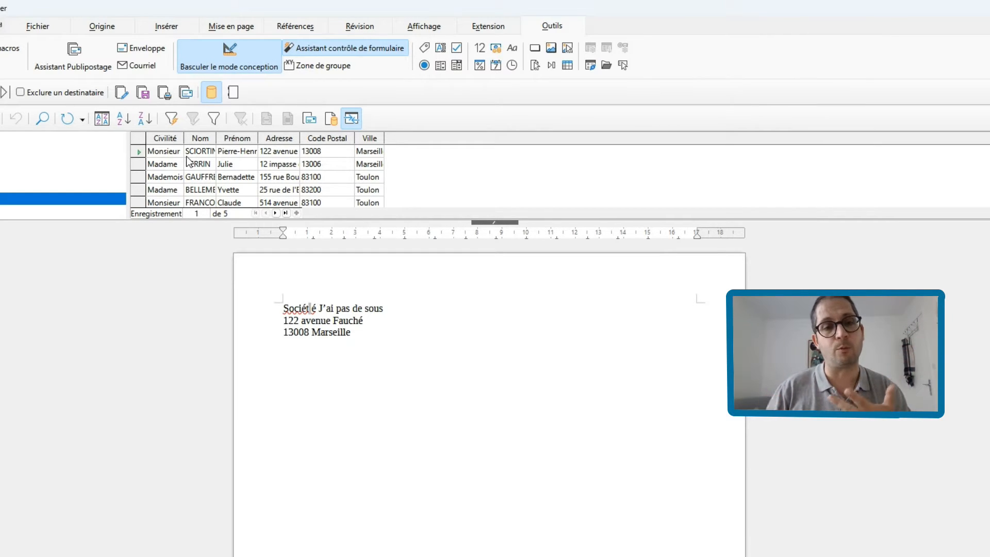
mouse_move(313, 308)
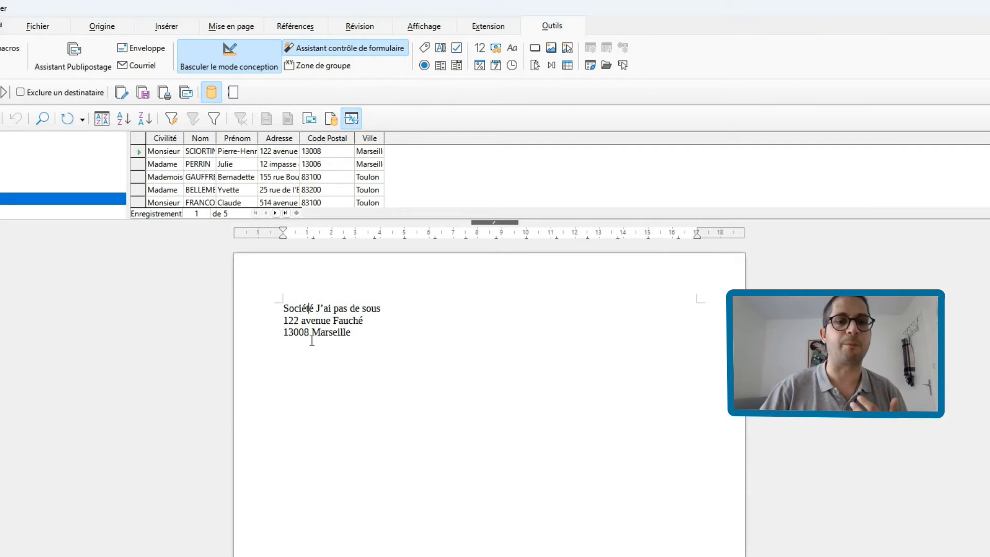
Insert a three-line recipient block of merge fields below the sender's address: Nom and Prénom, Adresse, Code Postal and Ville
click(287, 361)
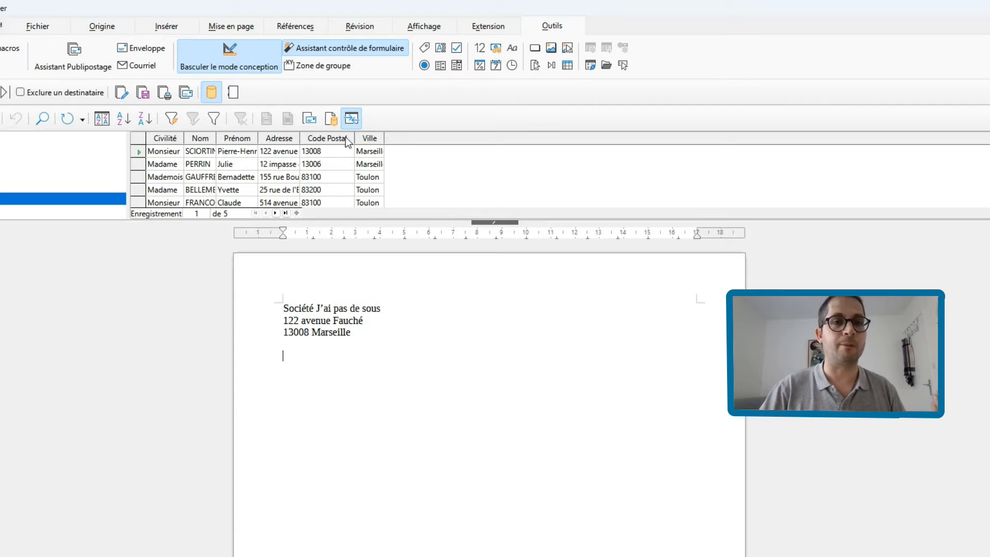
click(170, 139)
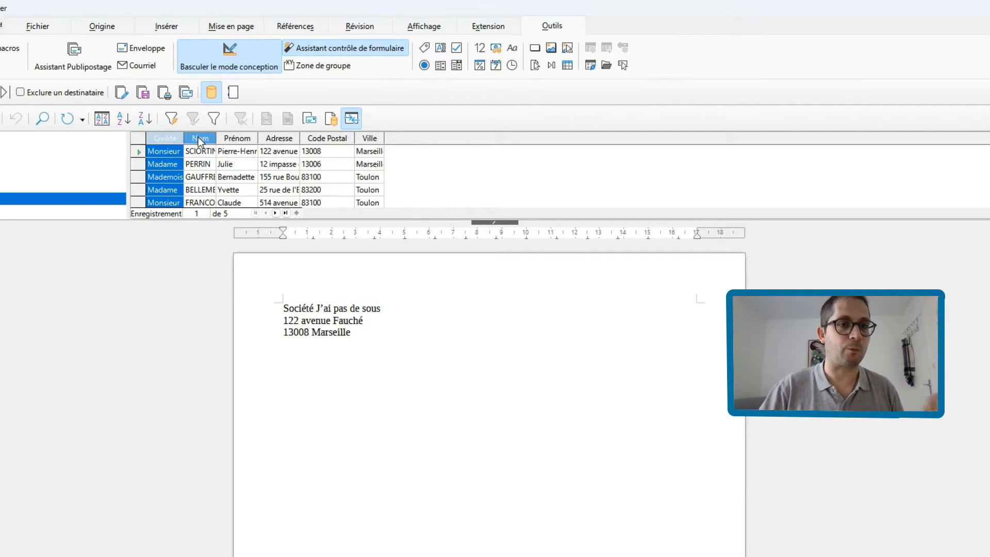
drag(200, 138, 303, 371)
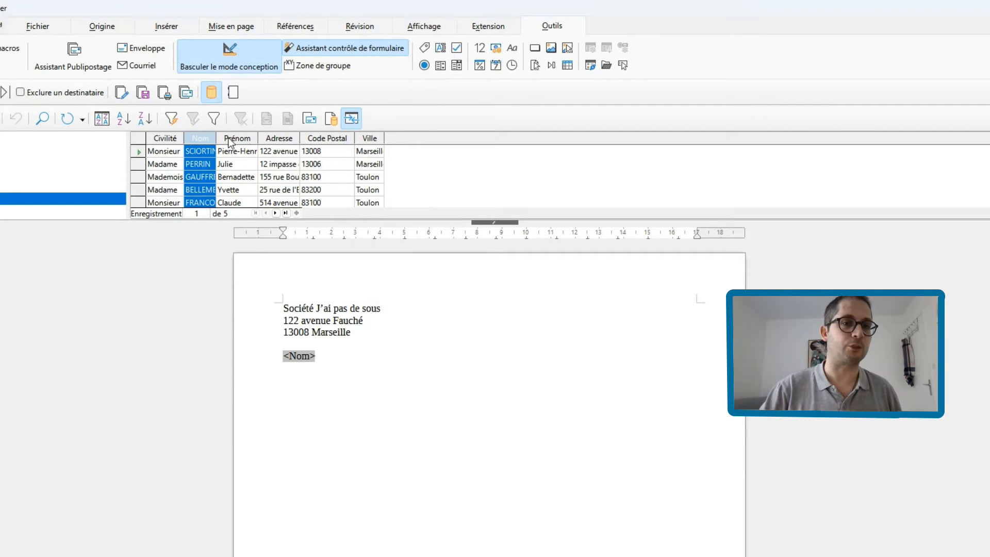
drag(232, 138, 344, 356)
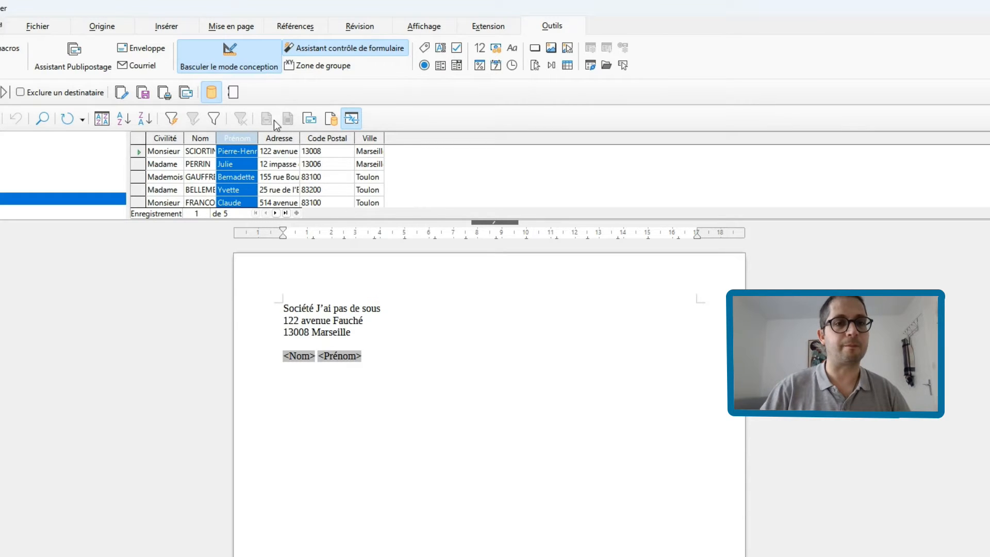
drag(274, 140, 301, 371)
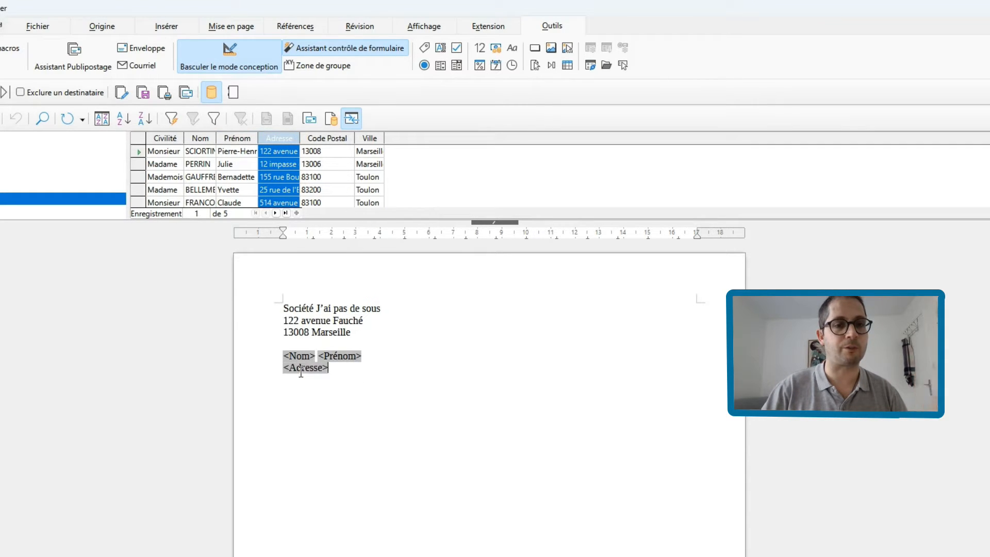
key(Return)
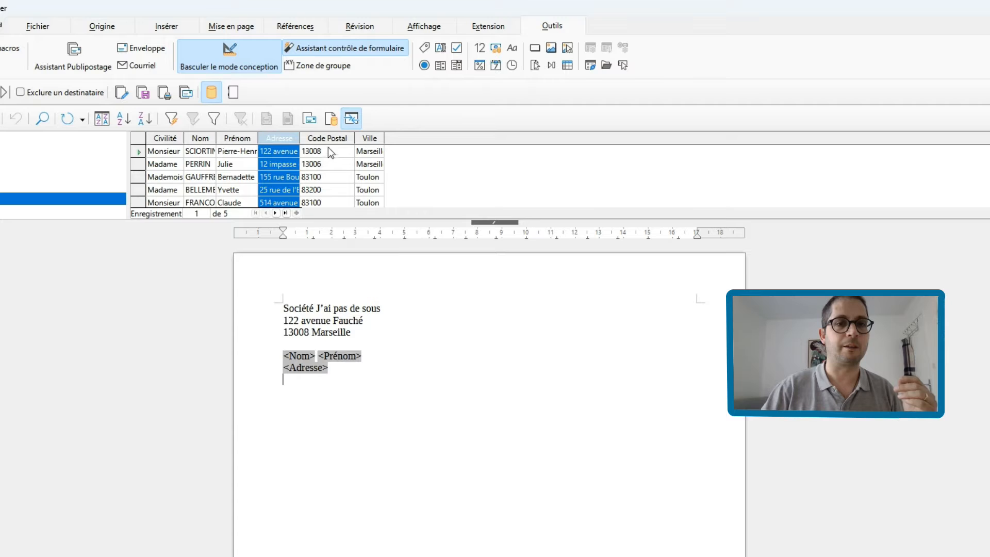
drag(325, 138, 296, 396)
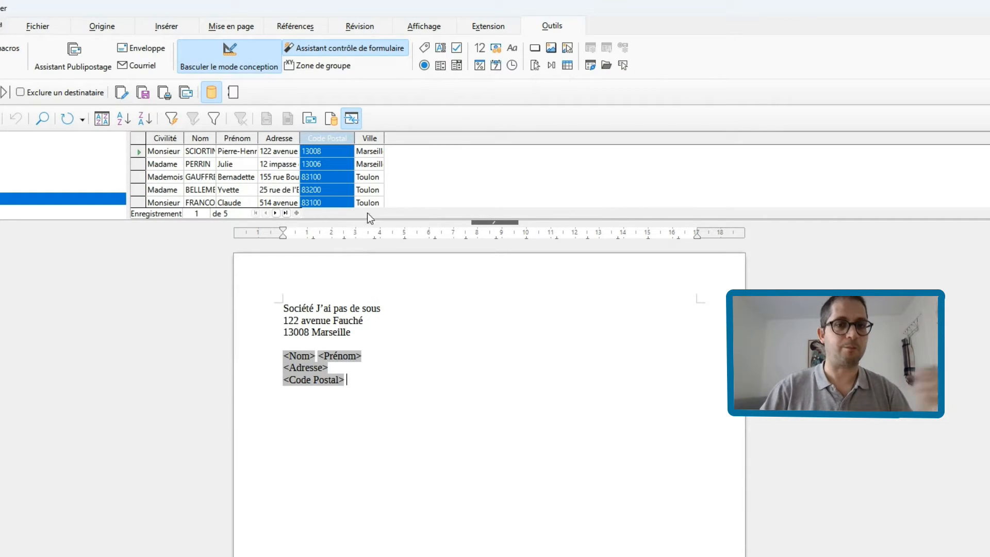
drag(374, 139, 371, 381)
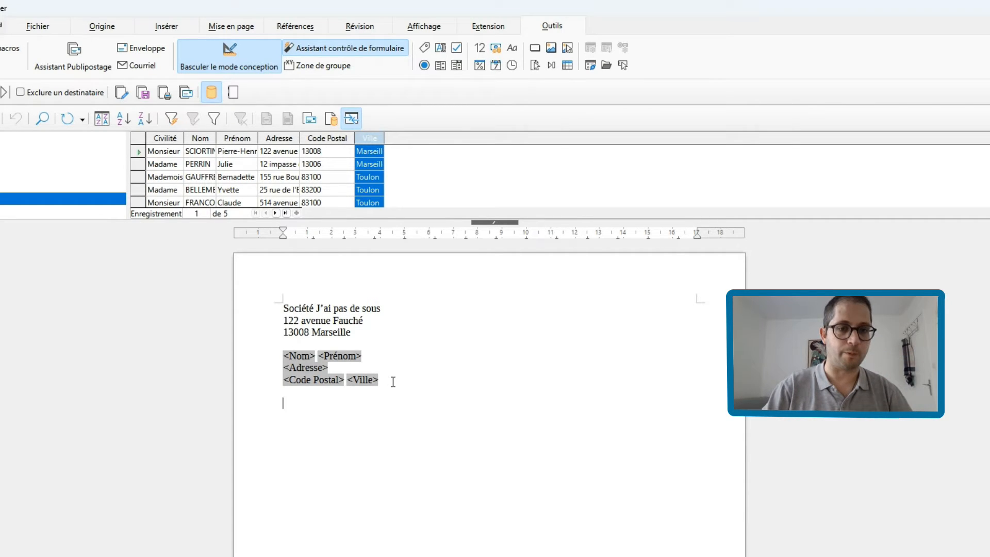
Write the date line "A Marseille, le 22 mars 2024" and the subject line "Objet : relance méchante" below the recipient block
text(A M)
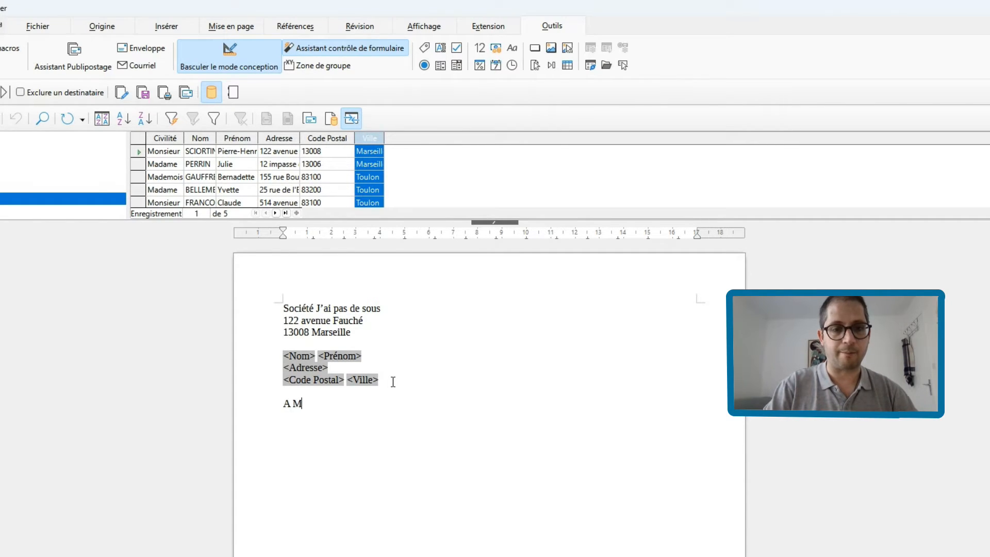
text(arseille, le )
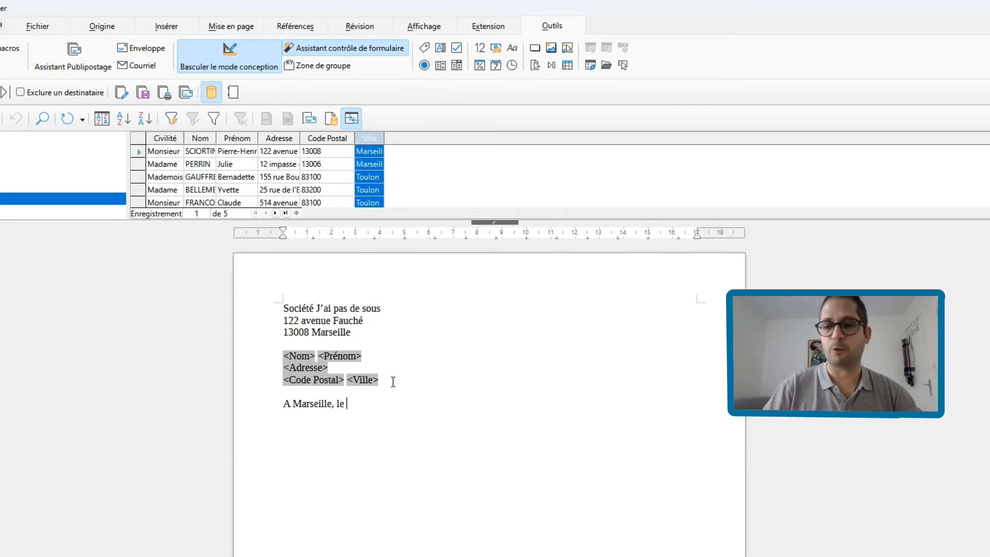
text(22 ma)
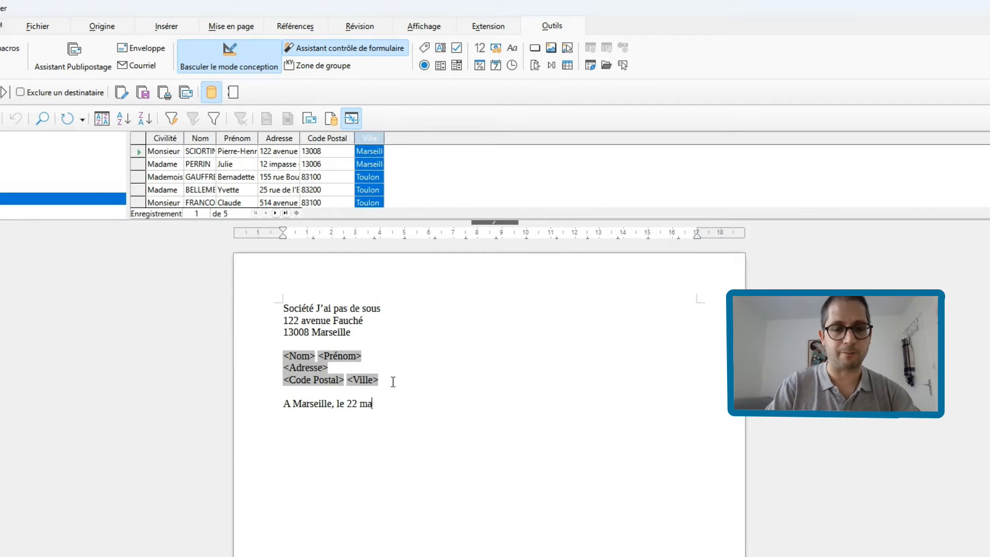
text(rs 2024)
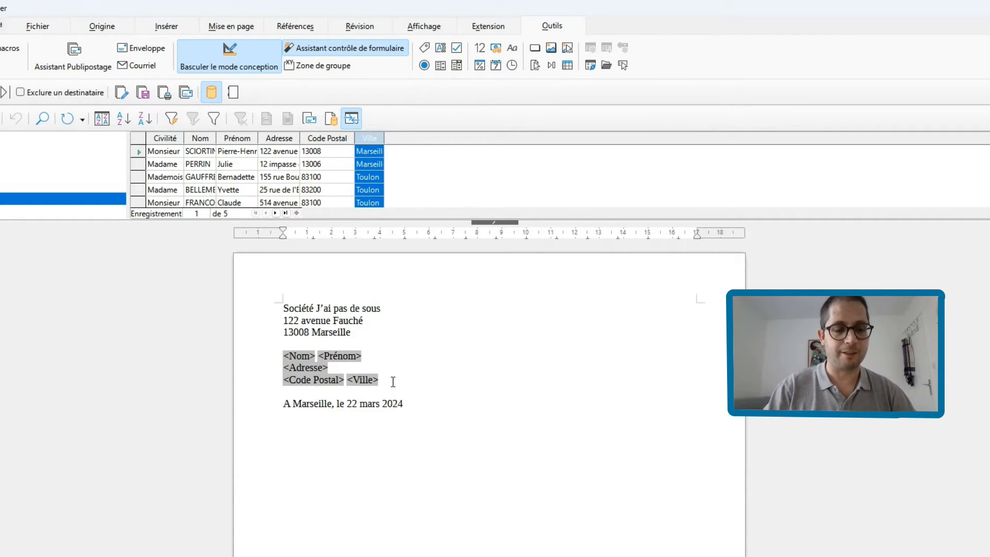
text(Objet : rela)
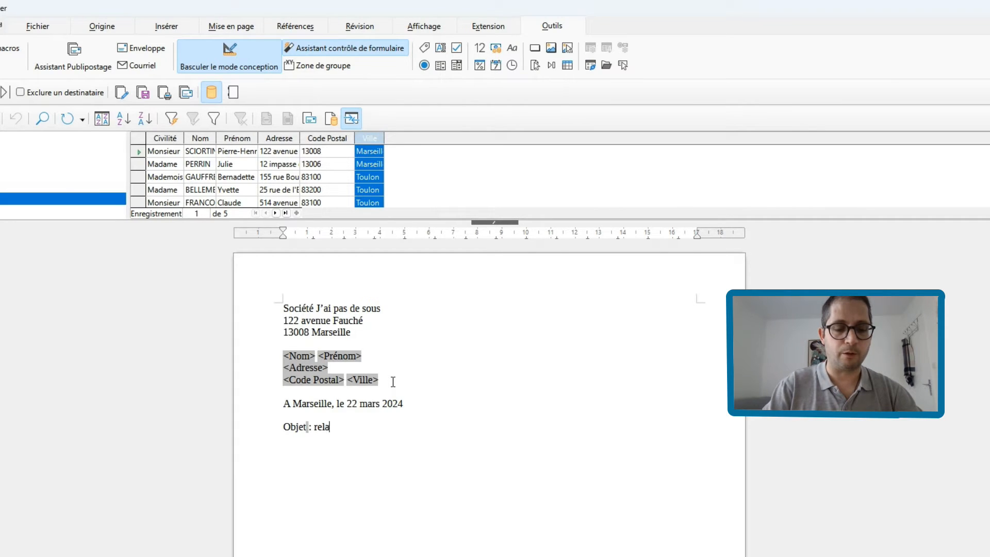
text(nce méchant)
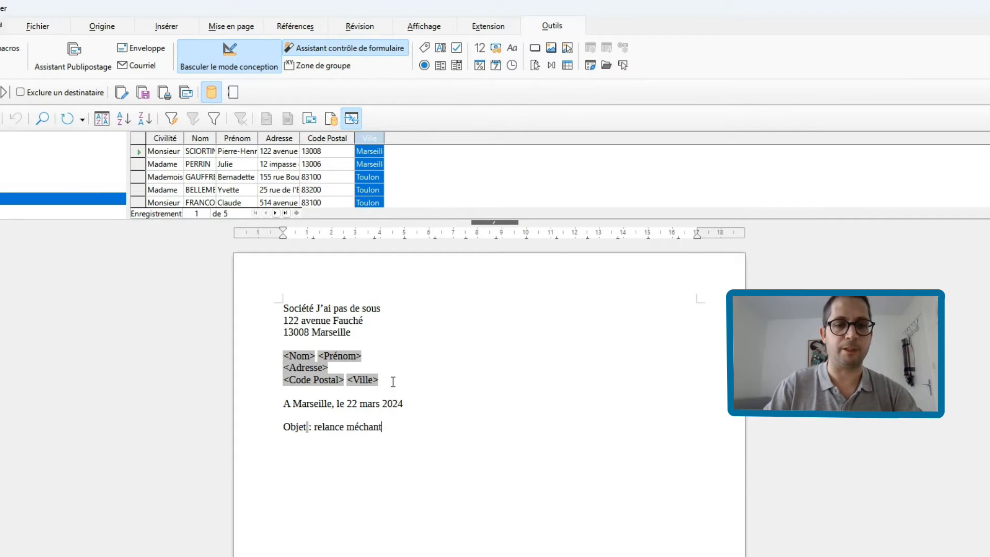
text(e)
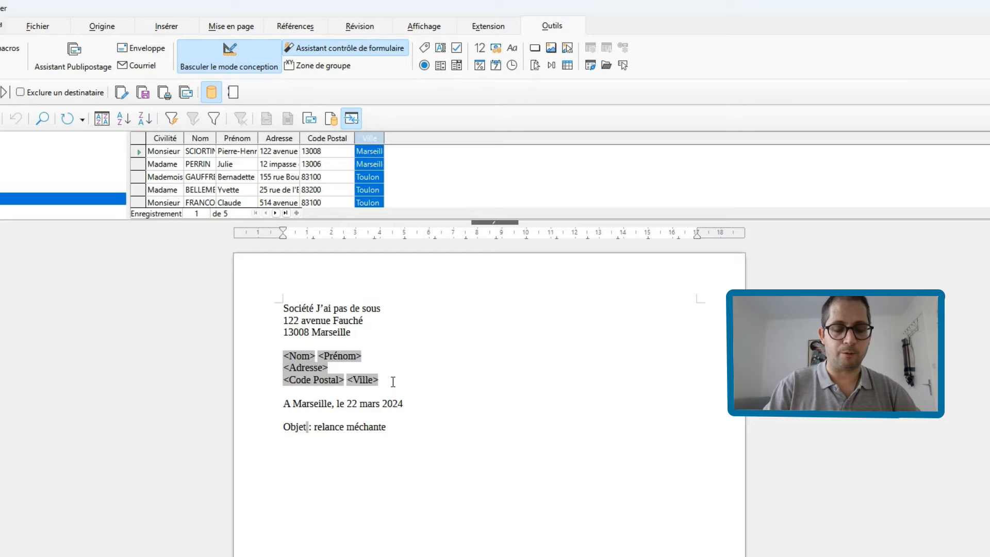
Write the salutation "Madame, Monsieur," below the subject line
key(Return)
text(Madame,n)
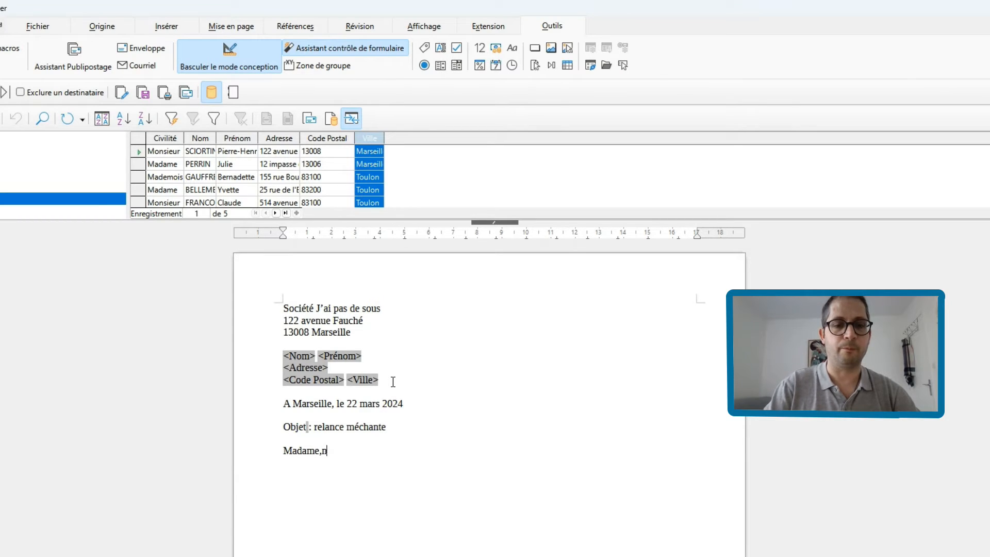
text(mONSIEUR)
key(BackSpace)
key(BackSpace)
key(BackSpace)
key(BackSpace)
key(BackSpace)
key(BackSpace)
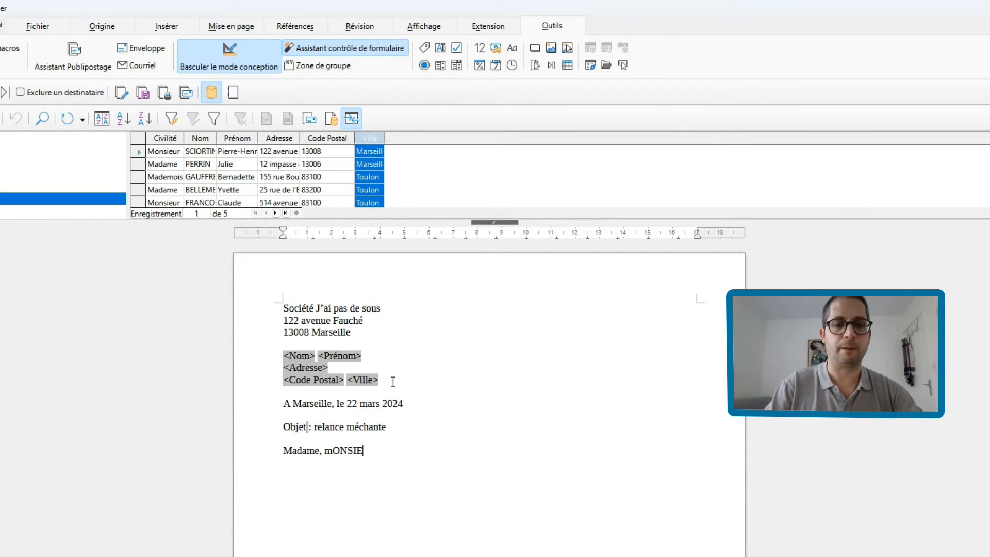
key(BackSpace)
key(BackSpace)
text(Monsieur,)
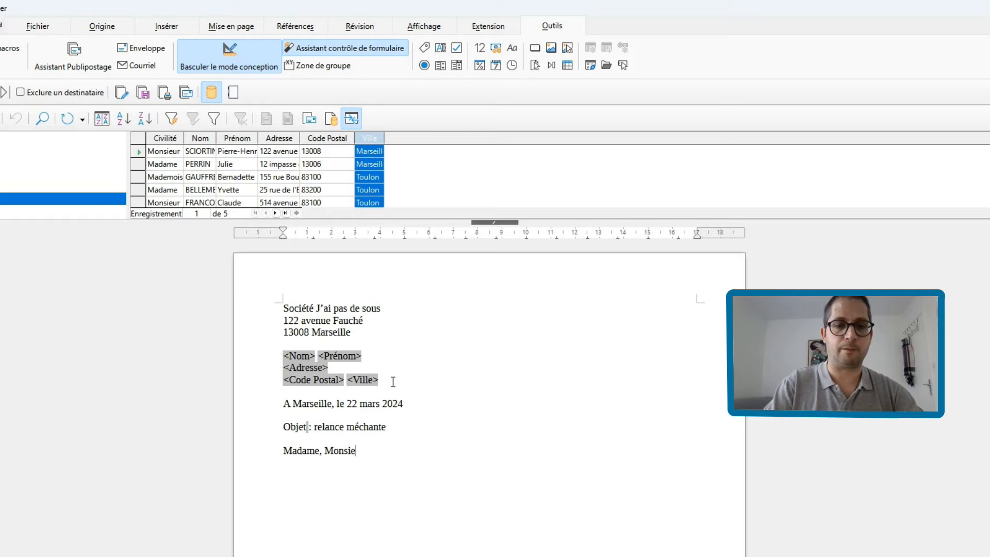
Write the start of the body: "Suite à notre dernier état de compte, merci de nous faire parvenir un acompte de 1500 euros pour"
key(Return)
text(Suite à )
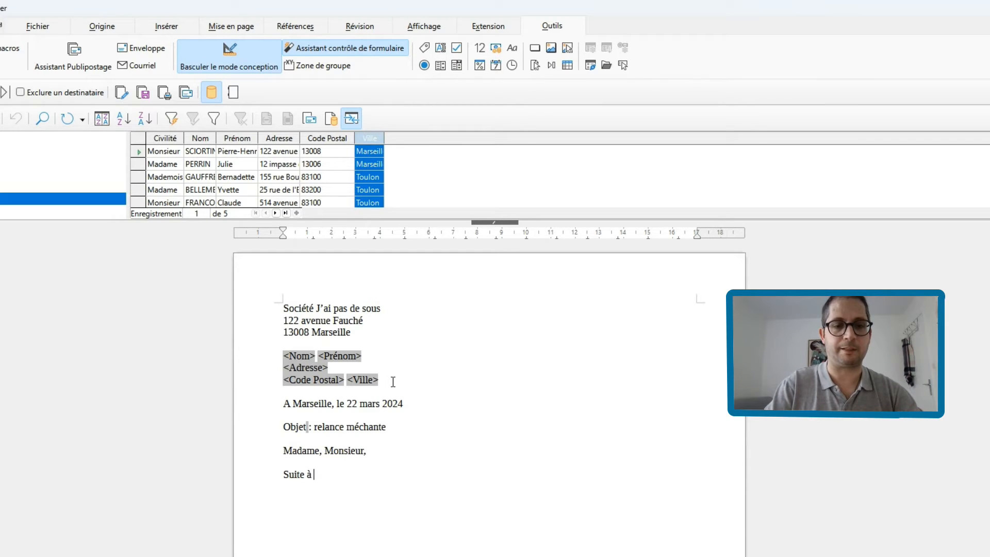
text(notre dernier é)
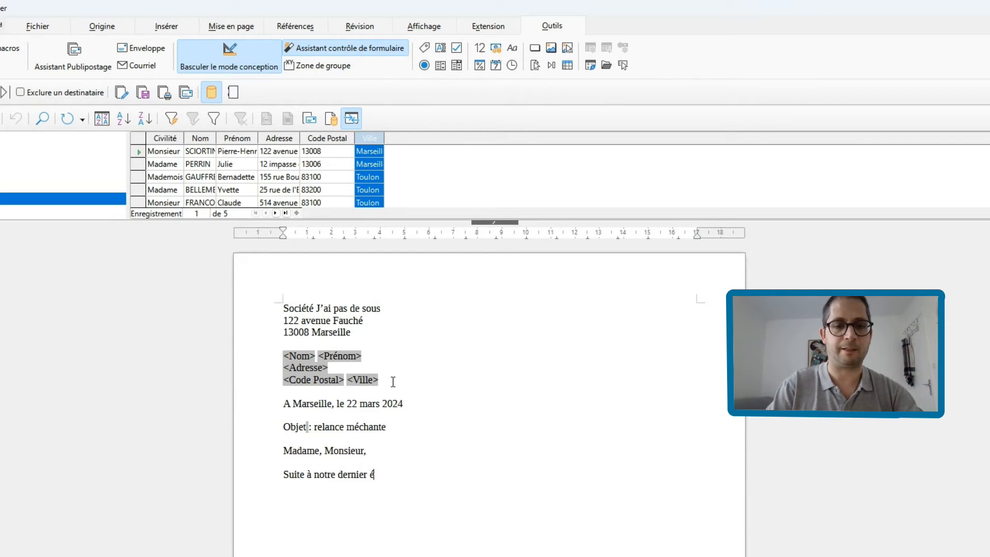
text(tat de compte)
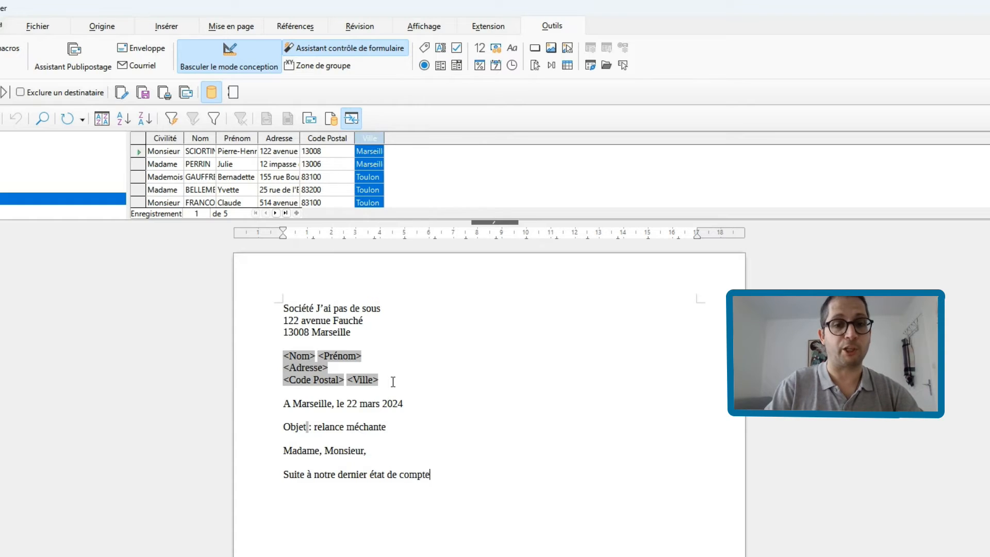
text(, )
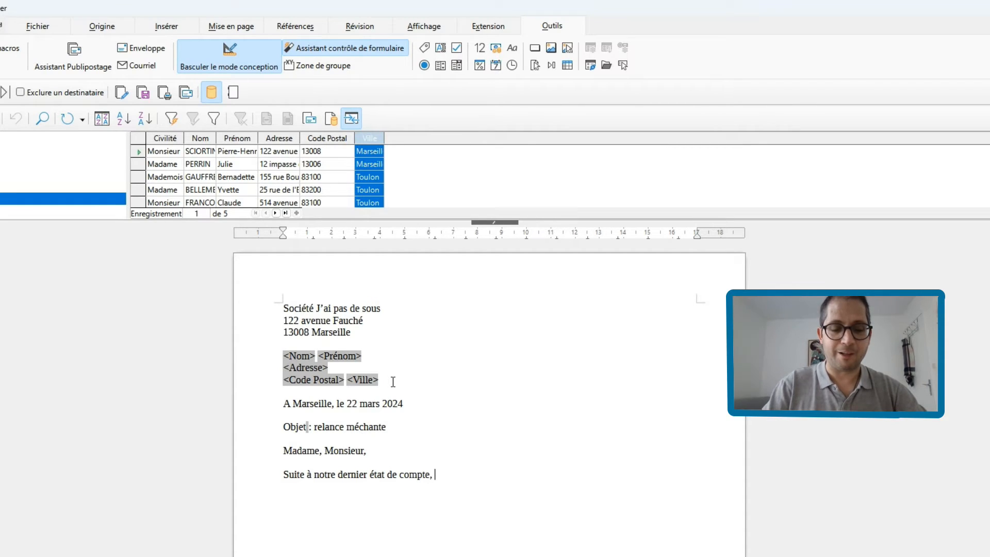
text(merci de nous fair)
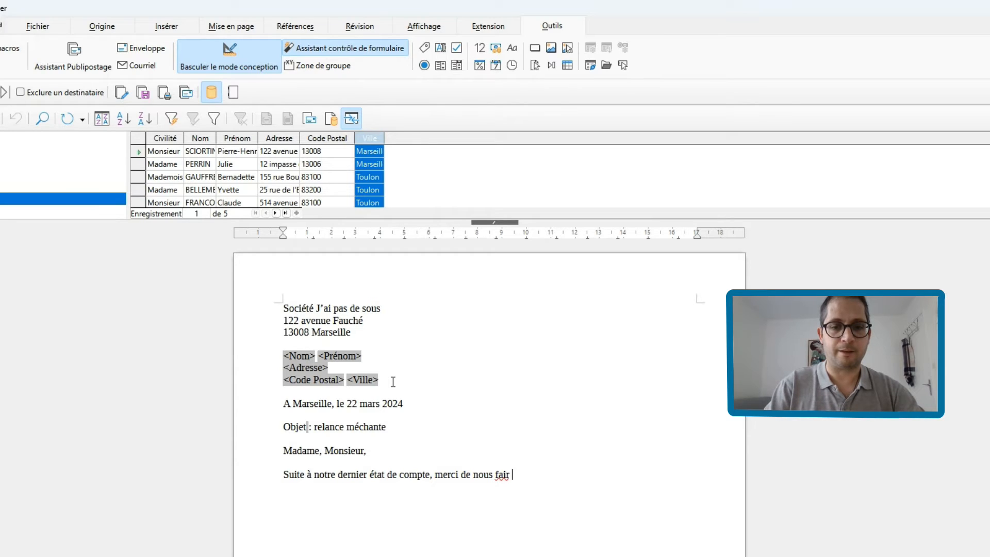
key(BackSpace)
text(e parvenir un a)
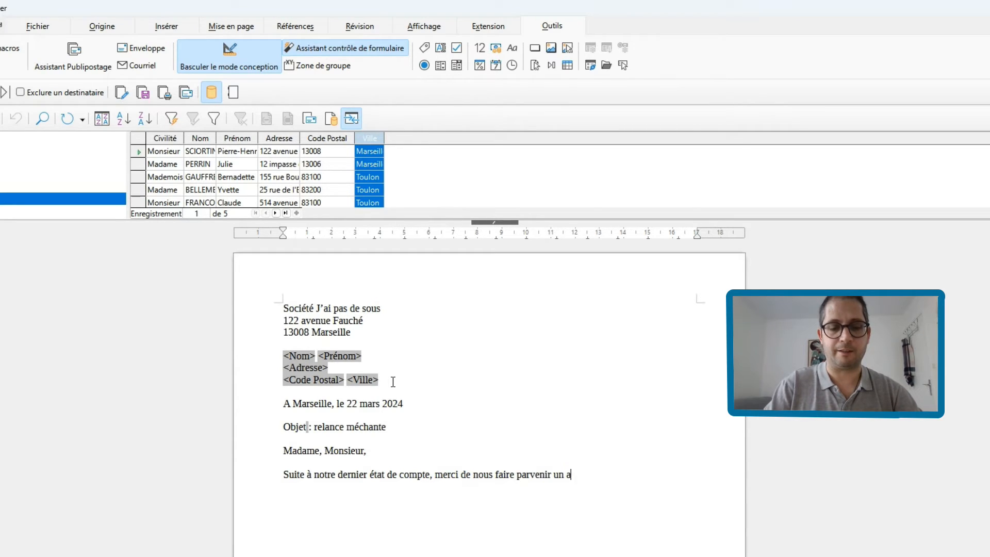
text(compte de 15)
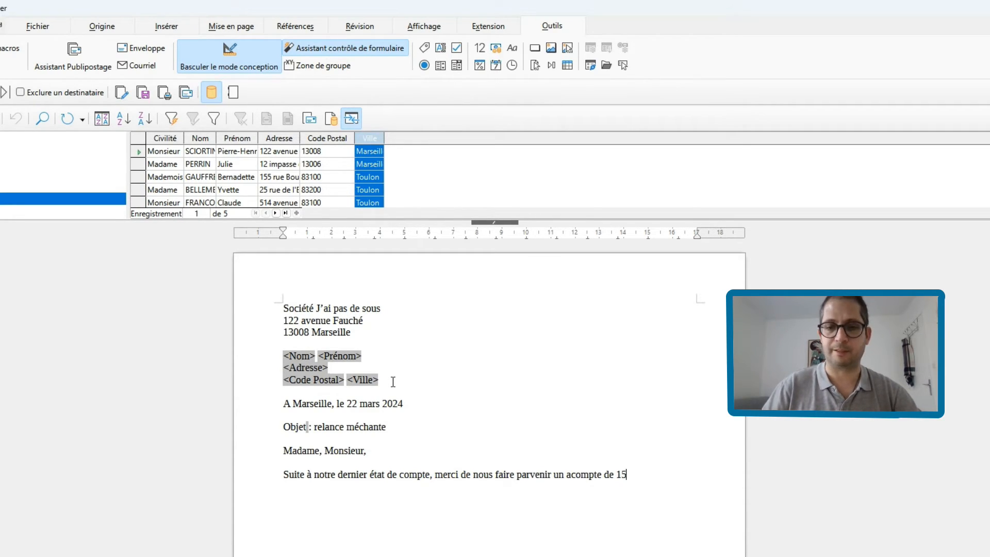
text(00 euros po)
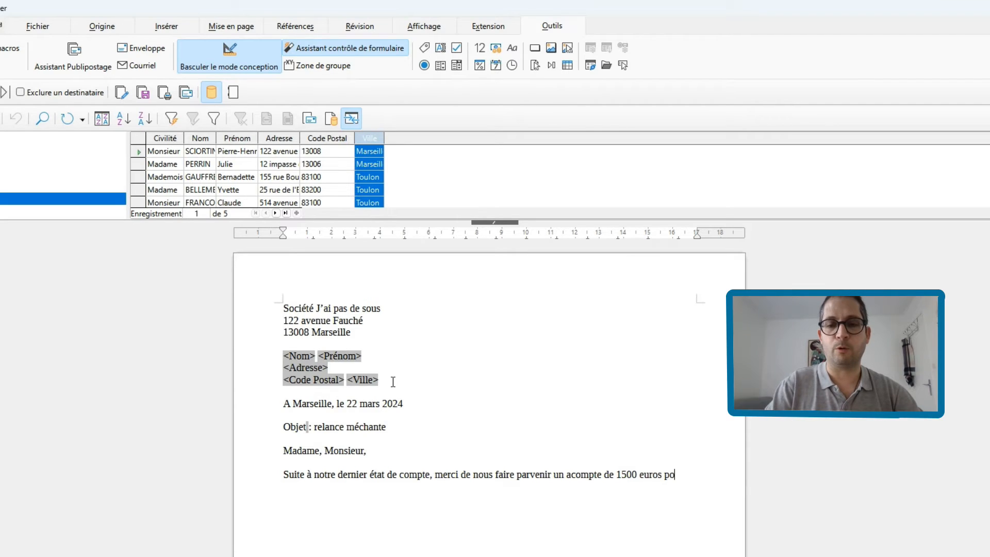
text(ur )
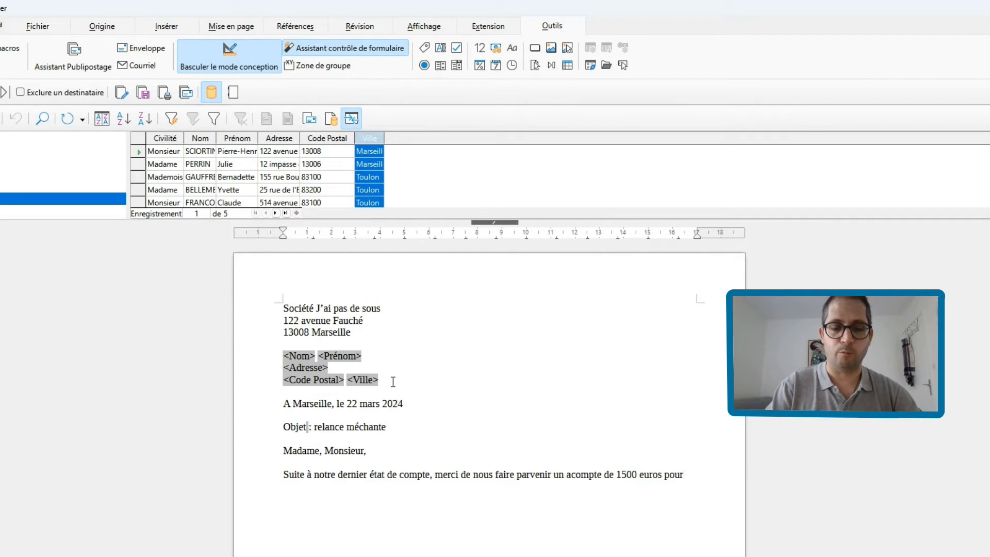
Complete the body sentence with "on compte personnel," and add the signature line "Le DIRECTEUR" below it
text(on compte personn)
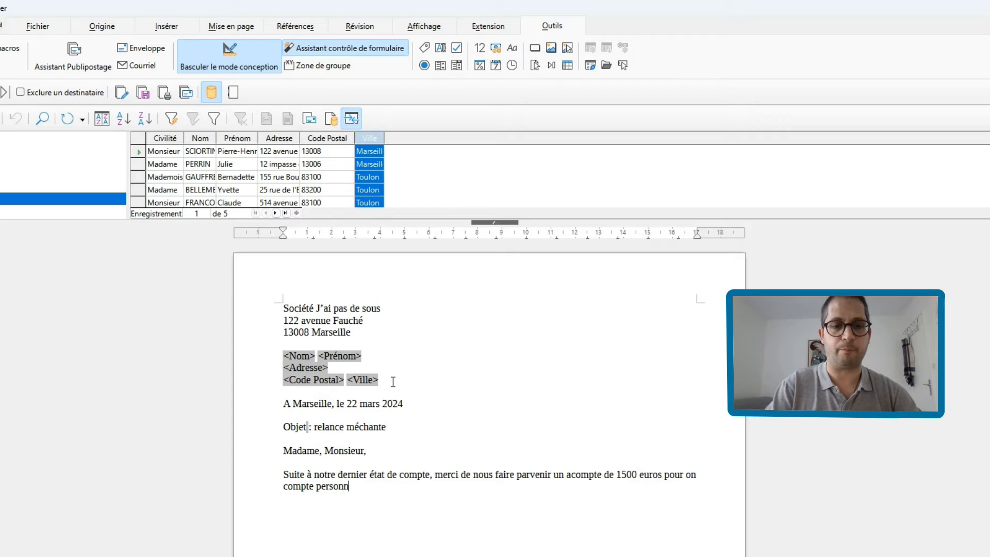
text(a)
key(BackSpace)
text(e)
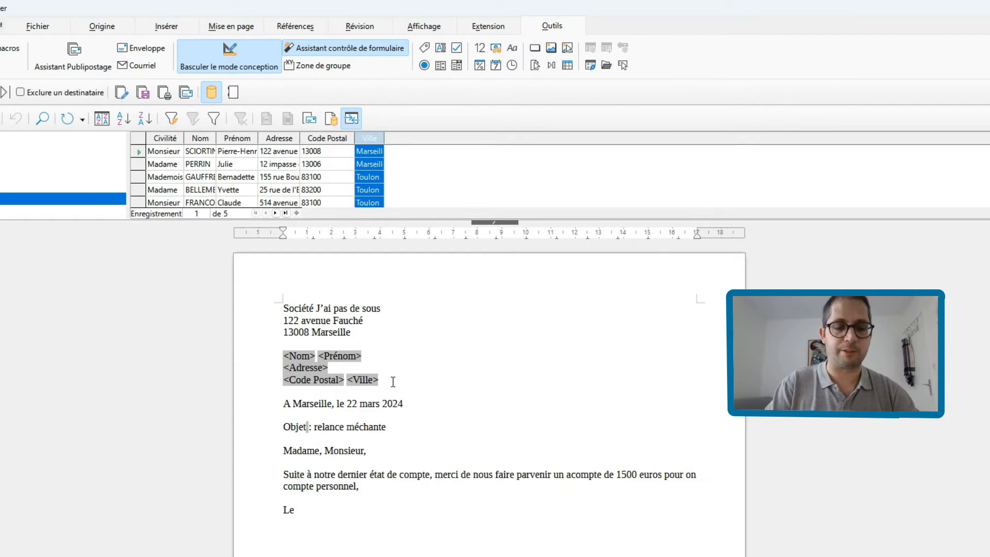
text(l,  Le DIRECTEUR)
key(Return)
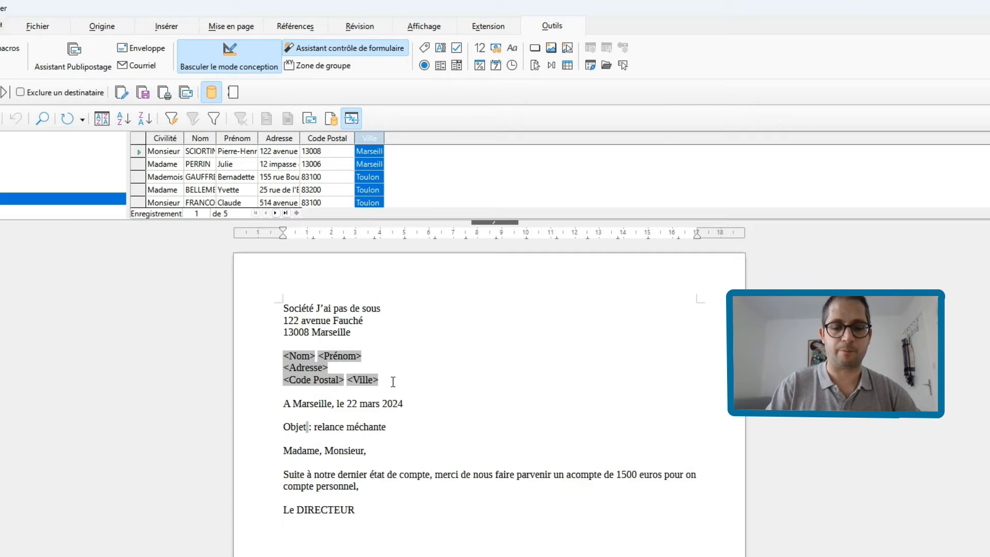
Add the signatory's title and surname on a new line below "Le DIRECTEUR"
text(M, Re)
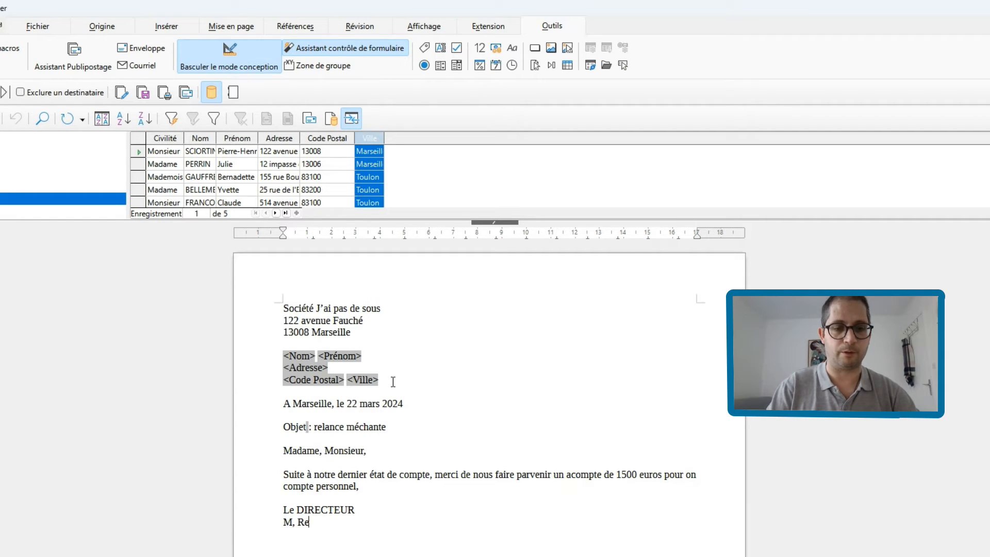
text(quin)
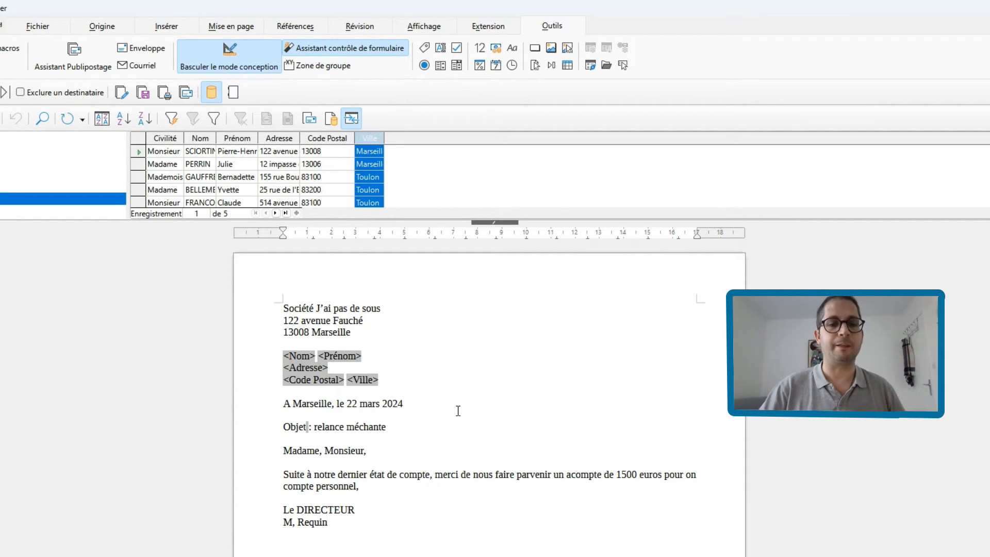
Indent the three-line recipient block with the name, address, postal code and city fields to 10 cm on the ruler
click(484, 394)
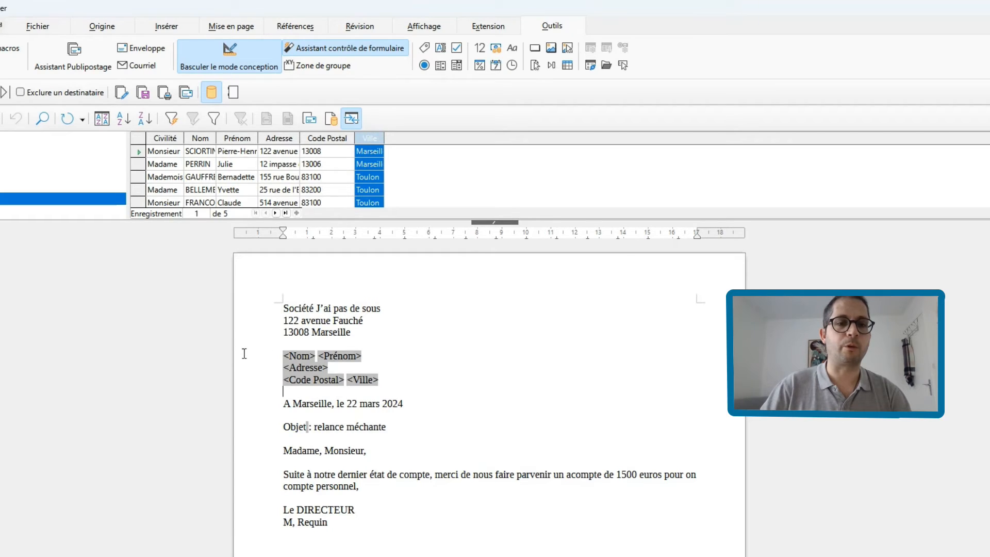
drag(243, 354, 262, 387)
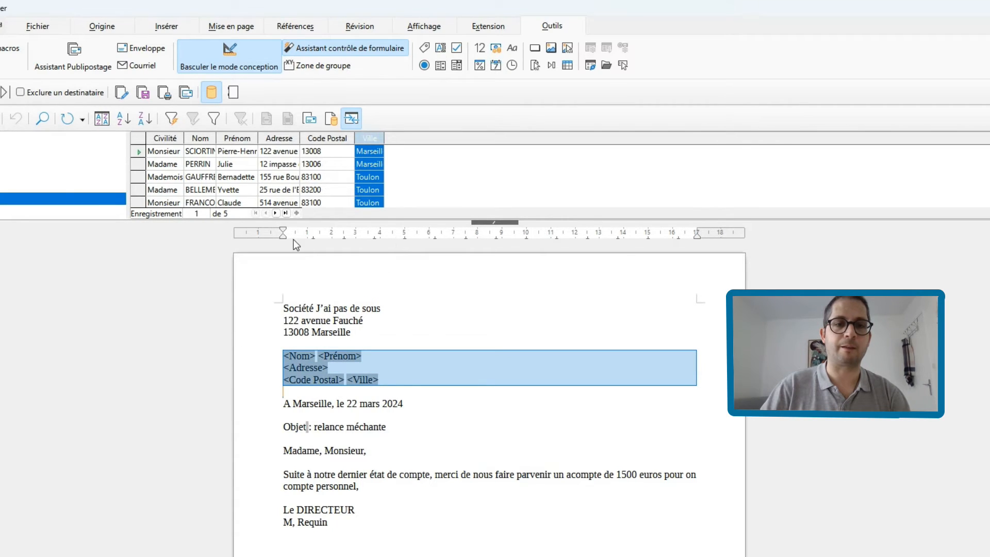
drag(284, 235, 525, 242)
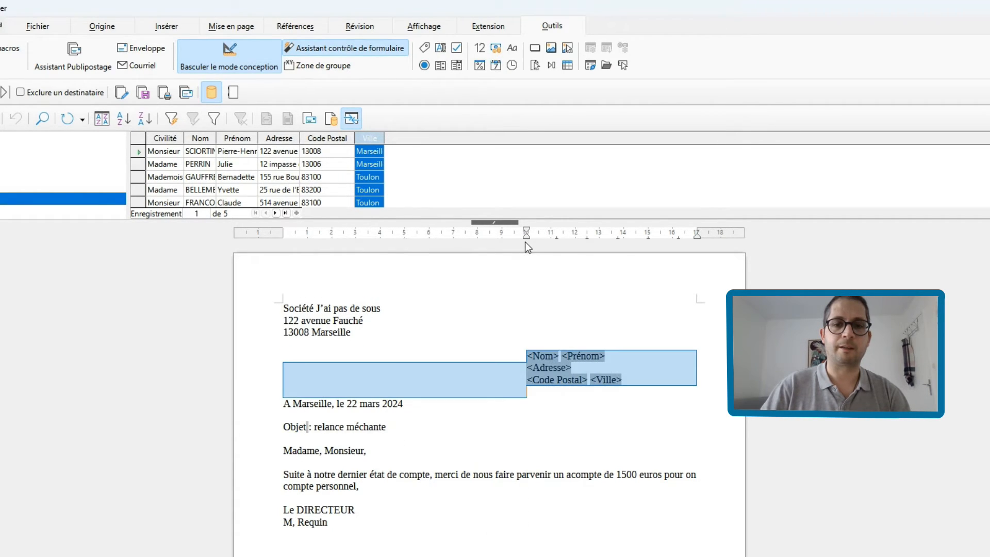
Indent the two signature lines to 10 cm so they align with the recipient block
click(258, 511)
drag(259, 511, 266, 528)
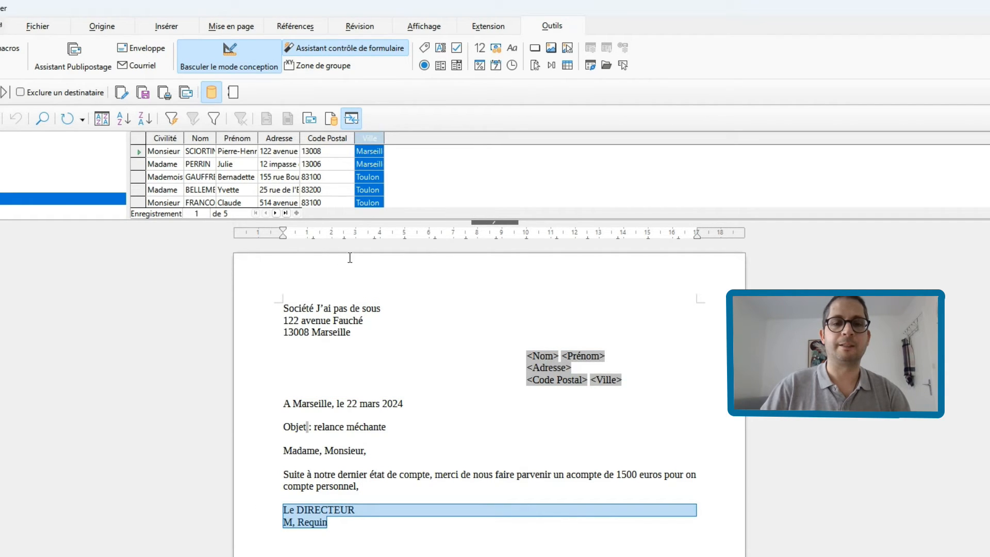
drag(283, 237, 525, 240)
click(510, 365)
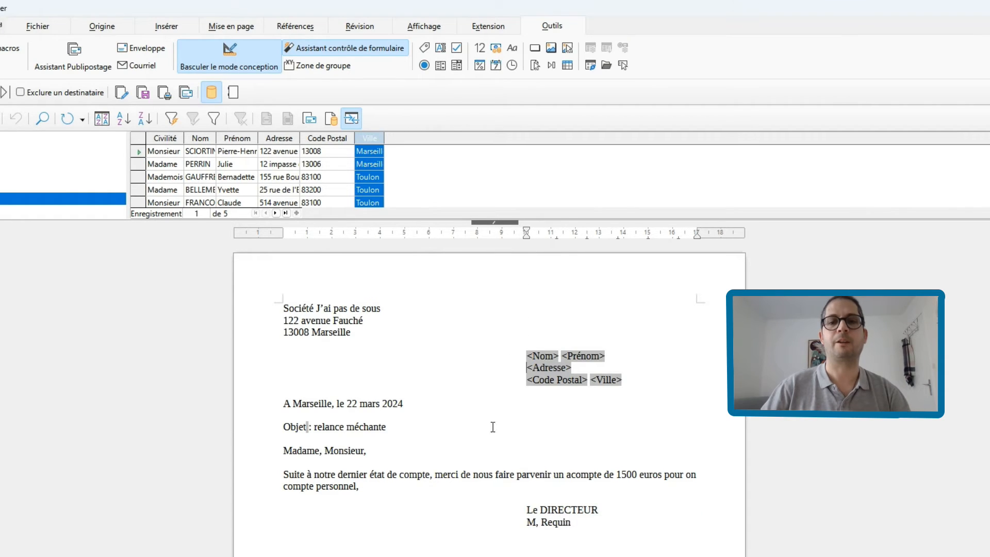
scroll(505, 464, down, 5)
scroll(504, 510, up, 5)
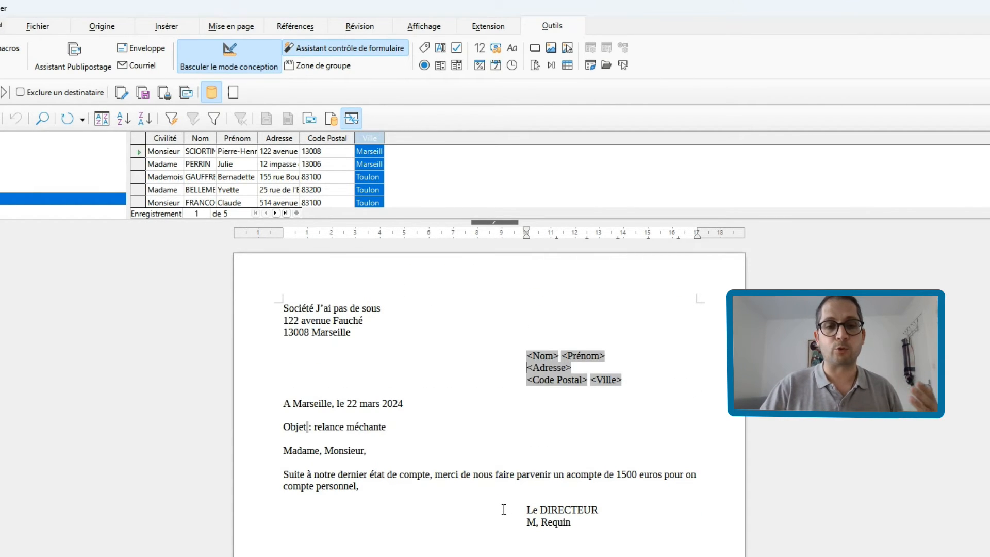
scroll(504, 510, down, 6)
scroll(505, 516, up, 6)
click(552, 440)
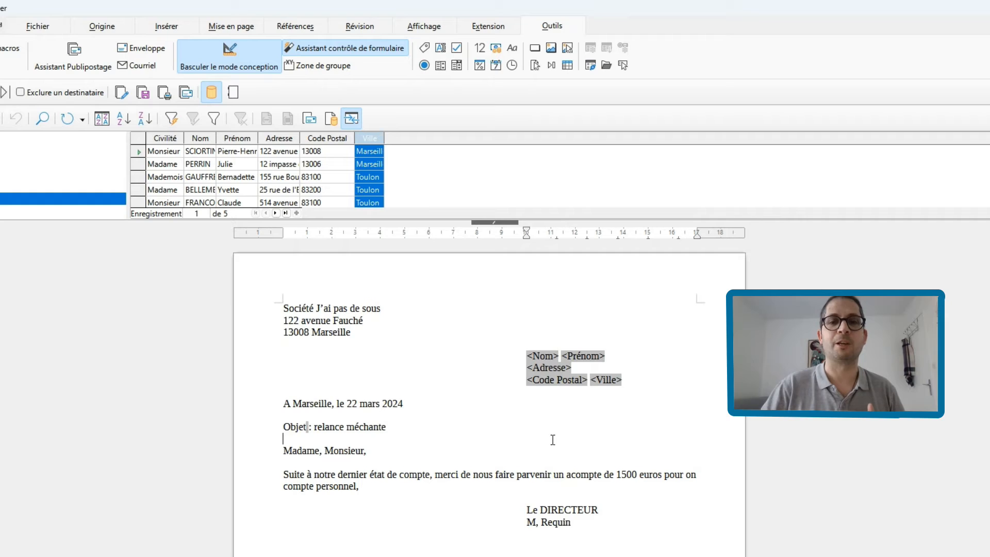